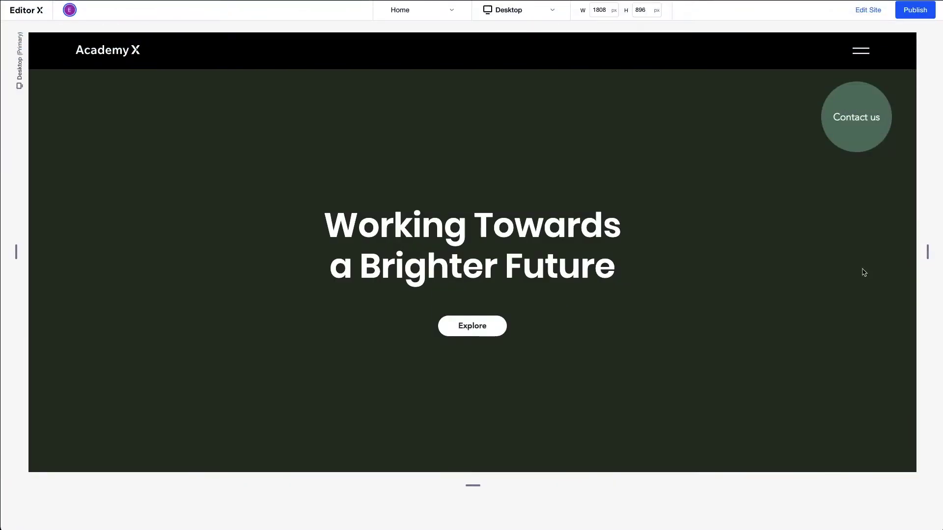
Scroll through the Academy X site preview all the way down to the footer.
{"action": "scroll", "coordinate": [902, 286], "scroll_direction": "down", "scroll_amount": 7}
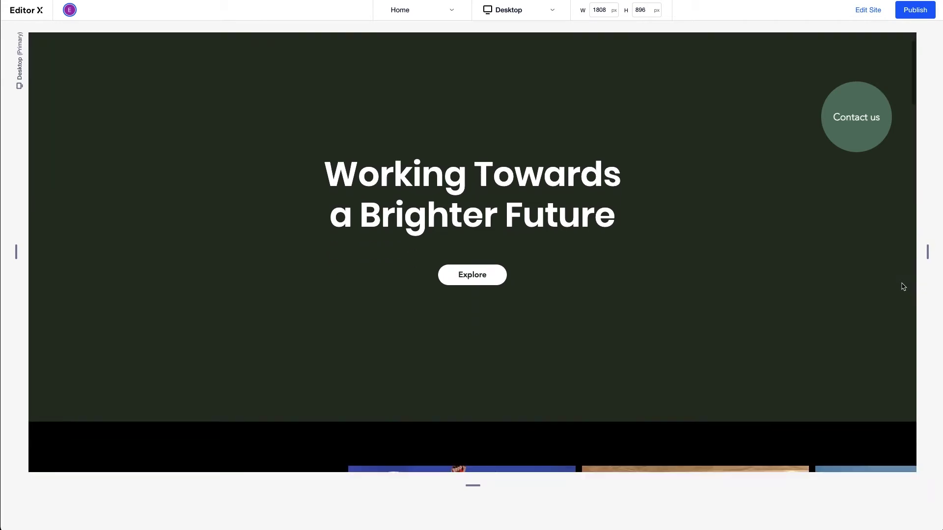
{"action": "scroll", "coordinate": [902, 287], "scroll_direction": "down", "scroll_amount": 2}
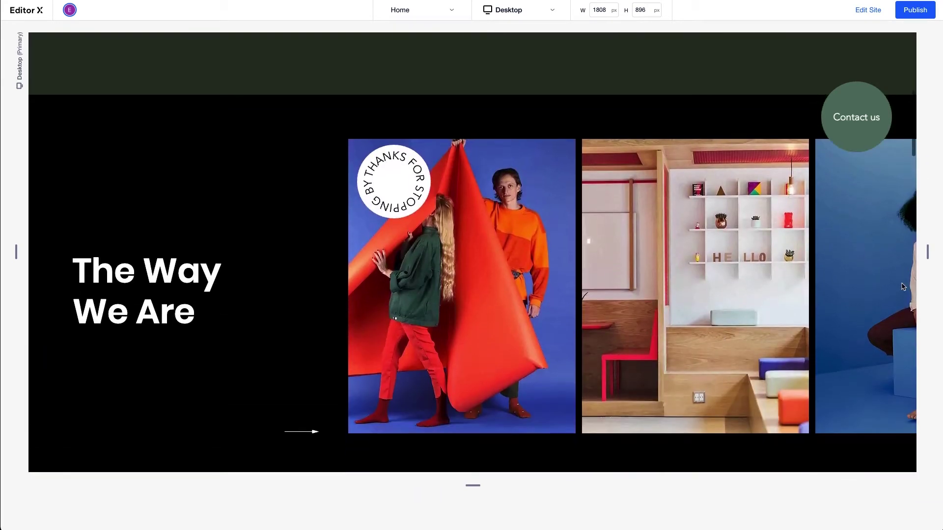
{"action": "scroll", "coordinate": [902, 286], "scroll_direction": "down", "scroll_amount": 3}
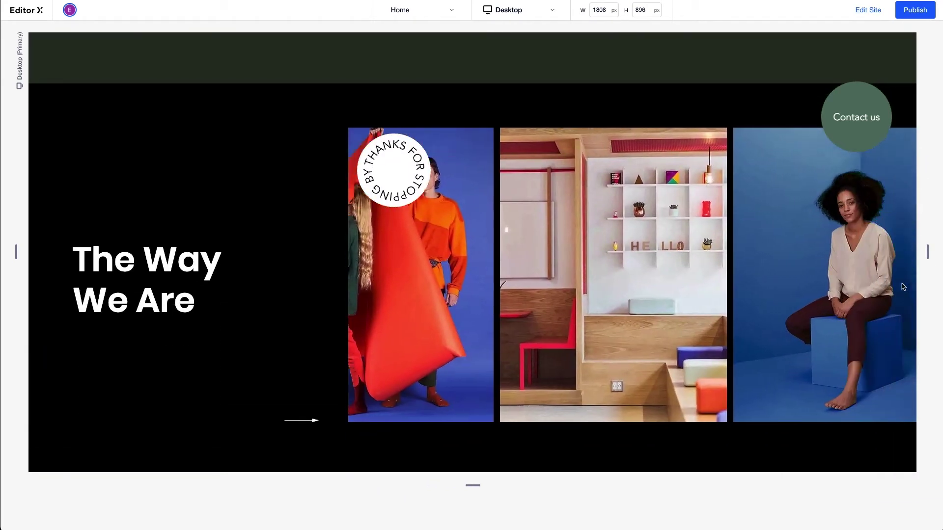
{"action": "scroll", "coordinate": [902, 287], "scroll_direction": "up", "scroll_amount": 3}
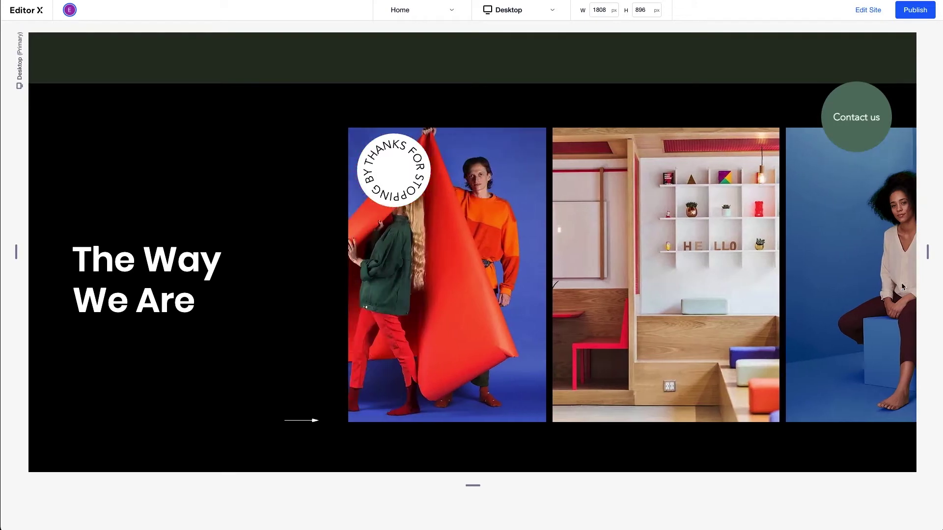
{"action": "scroll", "coordinate": [902, 286], "scroll_direction": "down", "scroll_amount": 10}
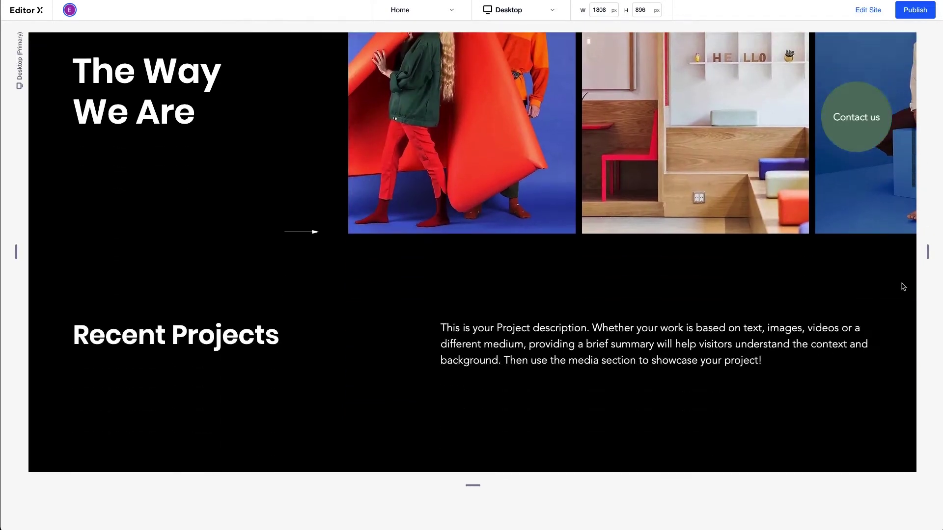
{"action": "scroll", "coordinate": [902, 286], "scroll_direction": "down", "scroll_amount": 10}
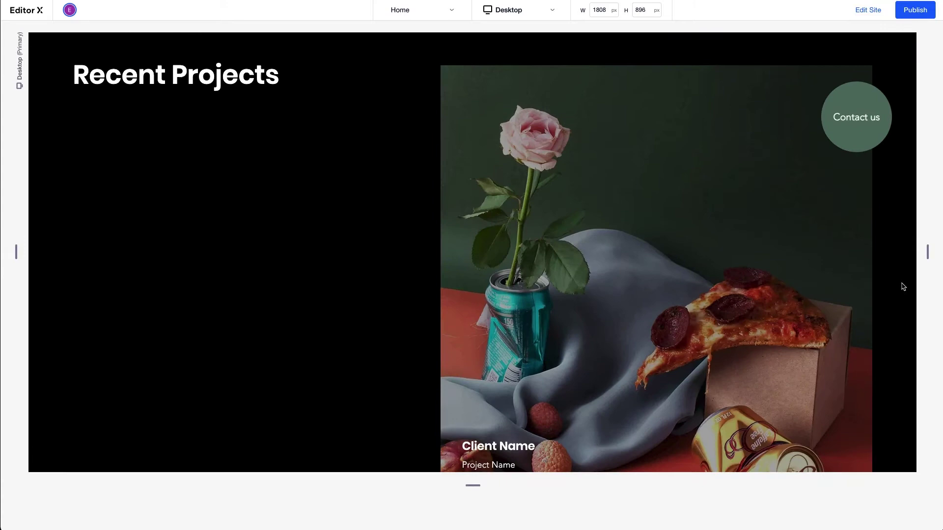
{"action": "scroll", "coordinate": [902, 286], "scroll_direction": "down", "scroll_amount": 15}
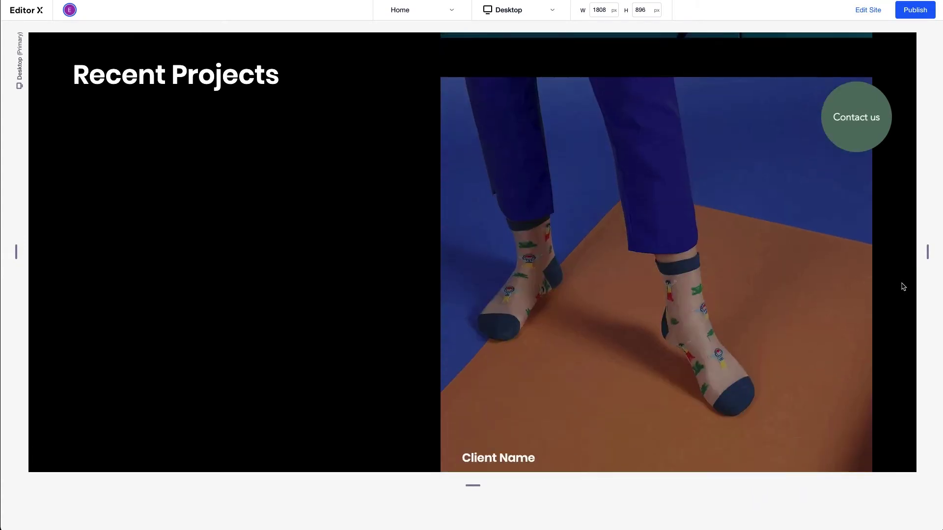
{"action": "scroll", "coordinate": [903, 286], "scroll_direction": "down", "scroll_amount": 3}
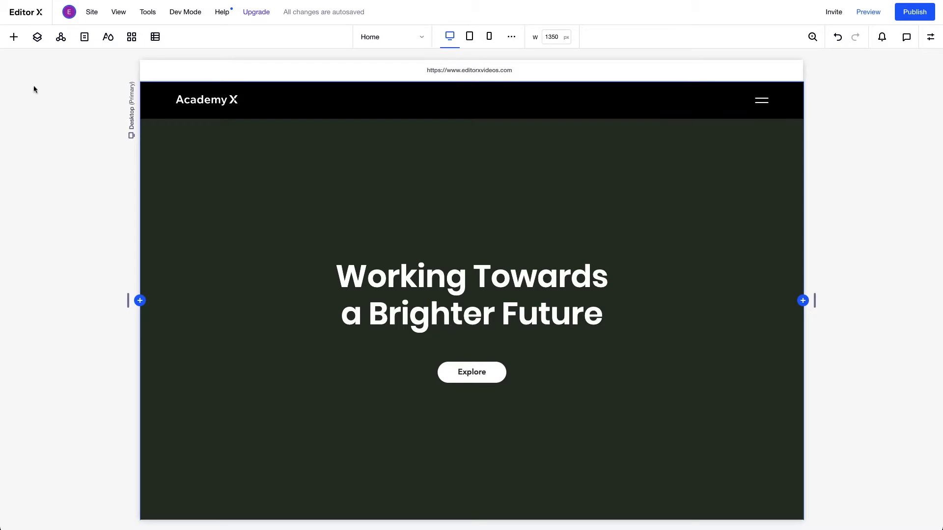
Place the green round Contact us asset at the hero section's top-right corner and select it.
{"action": "left_click", "coordinate": [14, 36]}
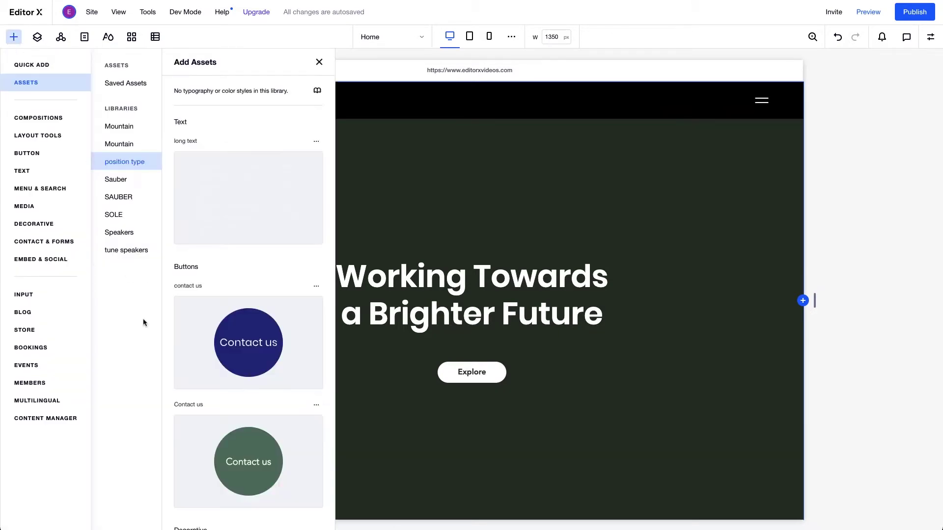
{"action": "left_click_drag", "start_coordinate": [248, 462], "coordinate": [745, 170]}
{"action": "left_click", "coordinate": [930, 37]}
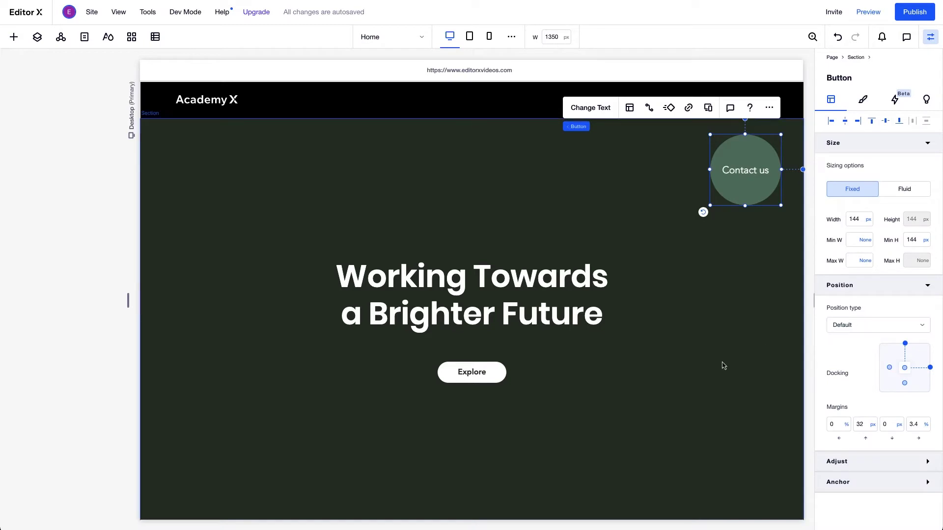
{"action": "scroll", "coordinate": [723, 366], "scroll_direction": "down", "scroll_amount": 5}
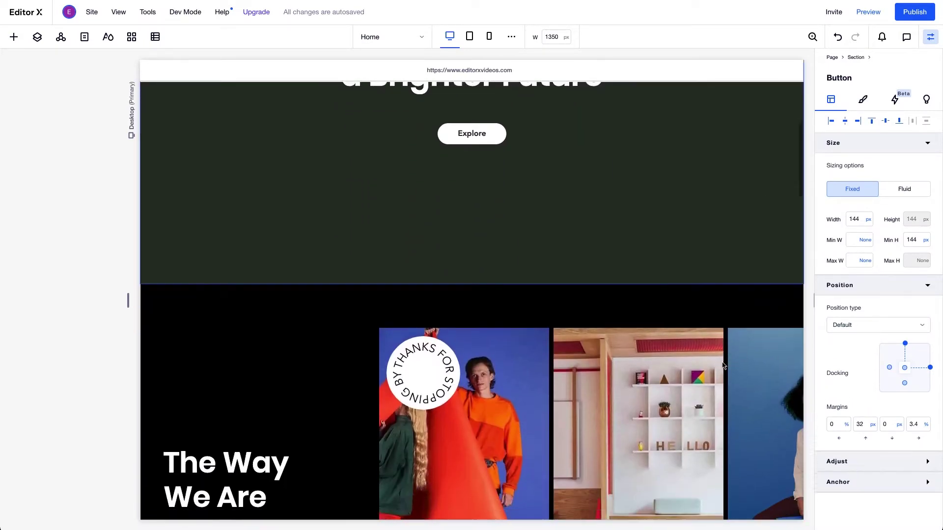
{"action": "scroll", "coordinate": [723, 365], "scroll_direction": "up", "scroll_amount": 5}
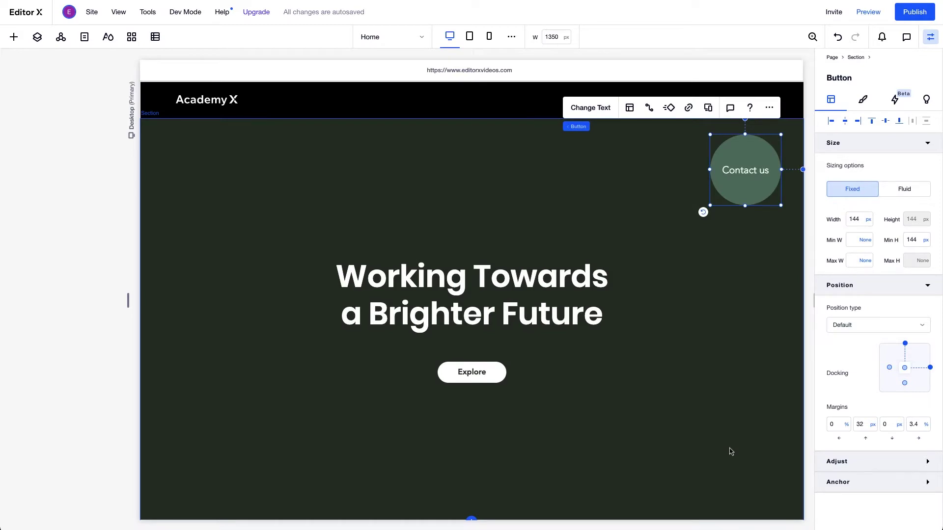
{"action": "left_click", "coordinate": [861, 325]}
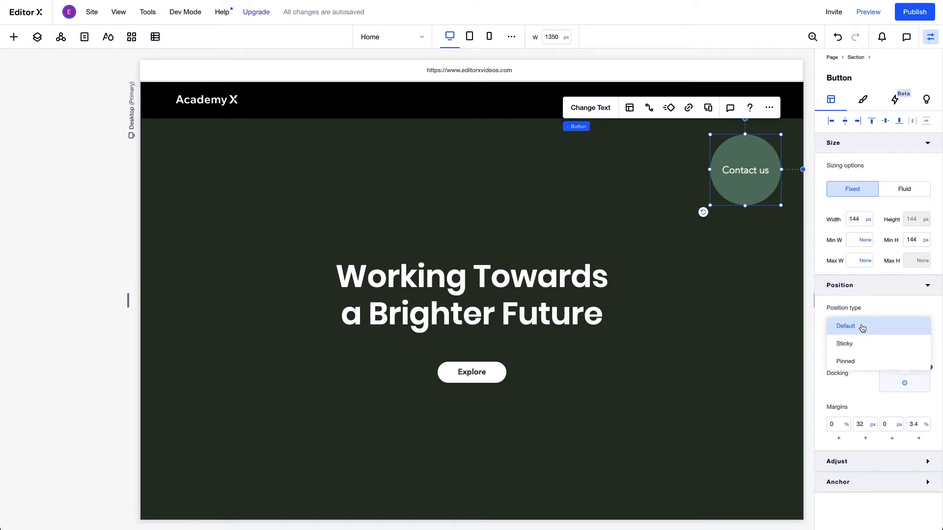
Pin the Contact us button to the page, docked right with a 5% right margin.
{"action": "left_click", "coordinate": [863, 361]}
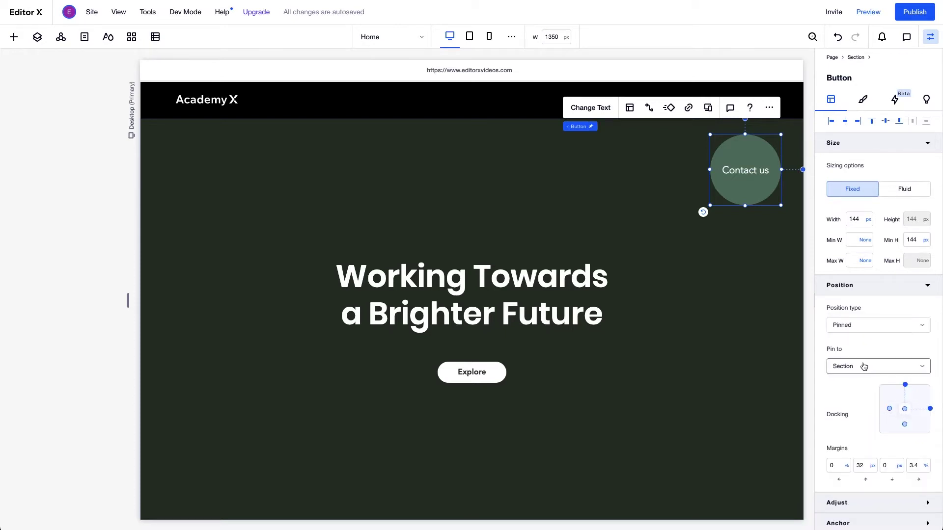
{"action": "left_click", "coordinate": [864, 366]}
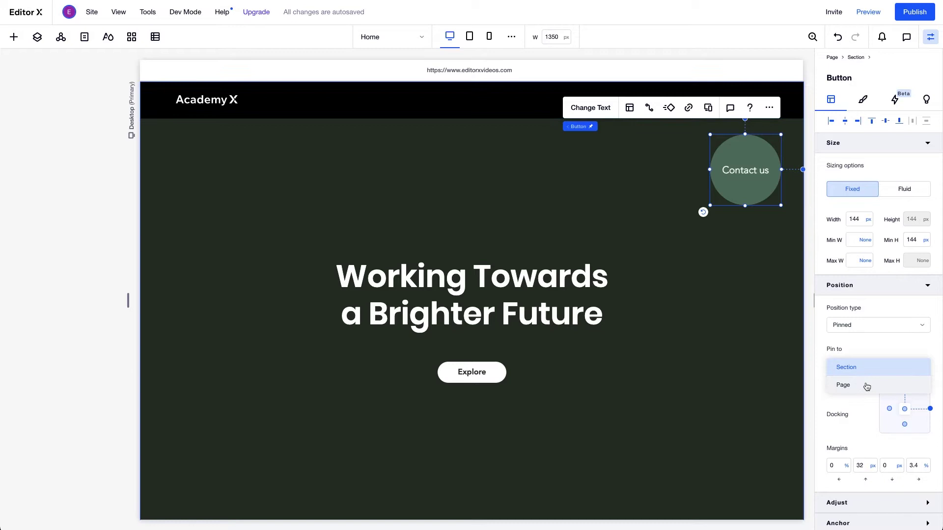
{"action": "left_click", "coordinate": [866, 386]}
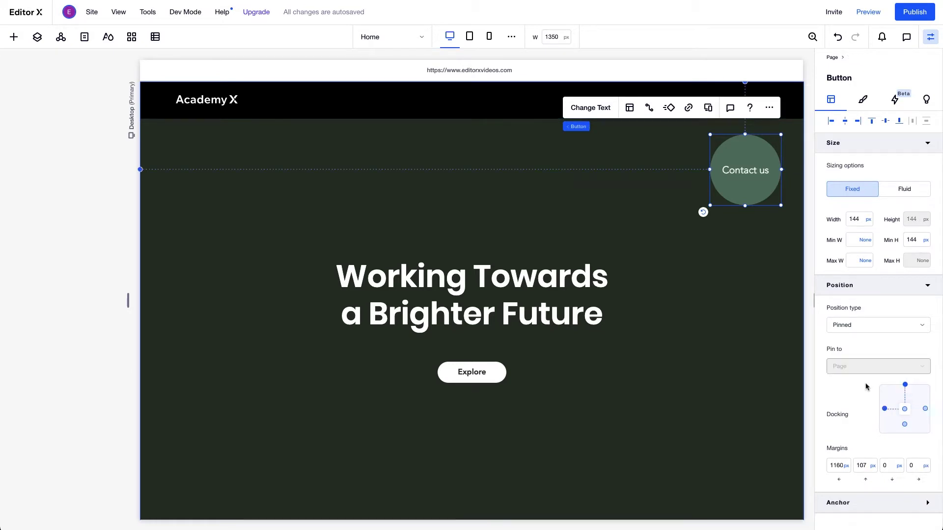
{"action": "left_click", "coordinate": [879, 409]}
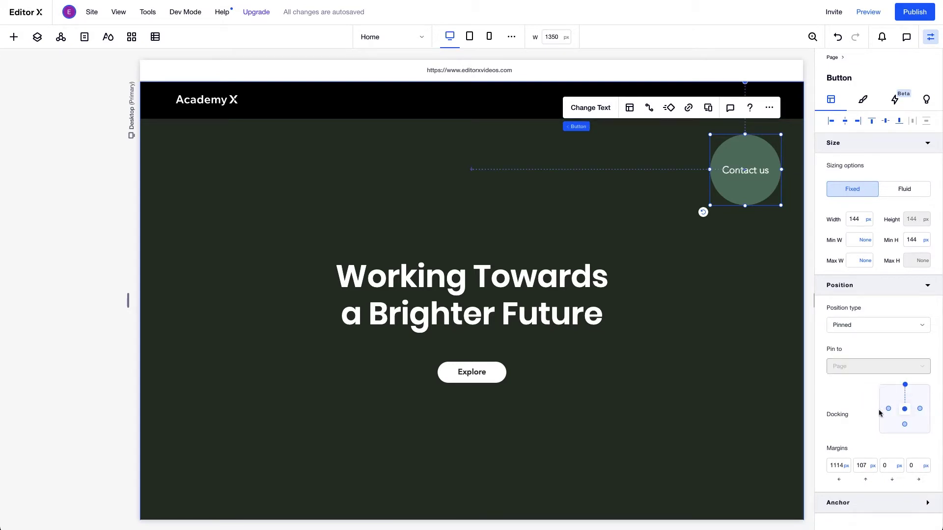
{"action": "left_click", "coordinate": [919, 408]}
{"action": "left_click", "coordinate": [916, 467]}
{"action": "type", "text": "5"}
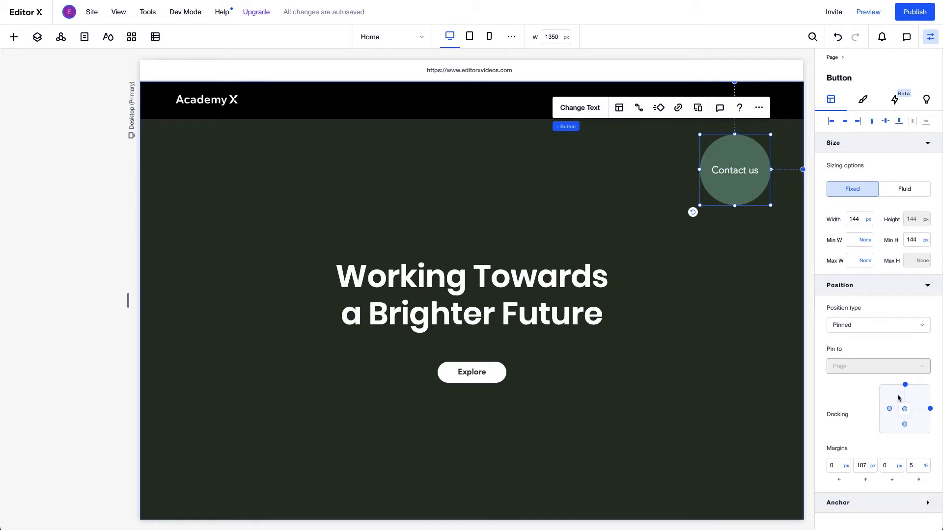
Preview the site and scroll past the gallery, confirming the Contact us button stays fixed.
{"action": "left_click", "coordinate": [868, 12]}
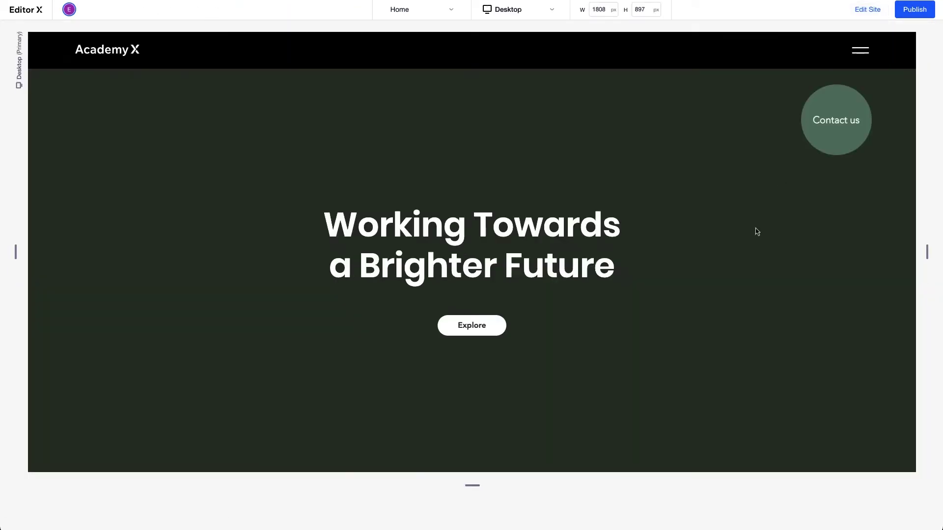
{"action": "scroll", "coordinate": [748, 253], "scroll_direction": "down", "scroll_amount": 5}
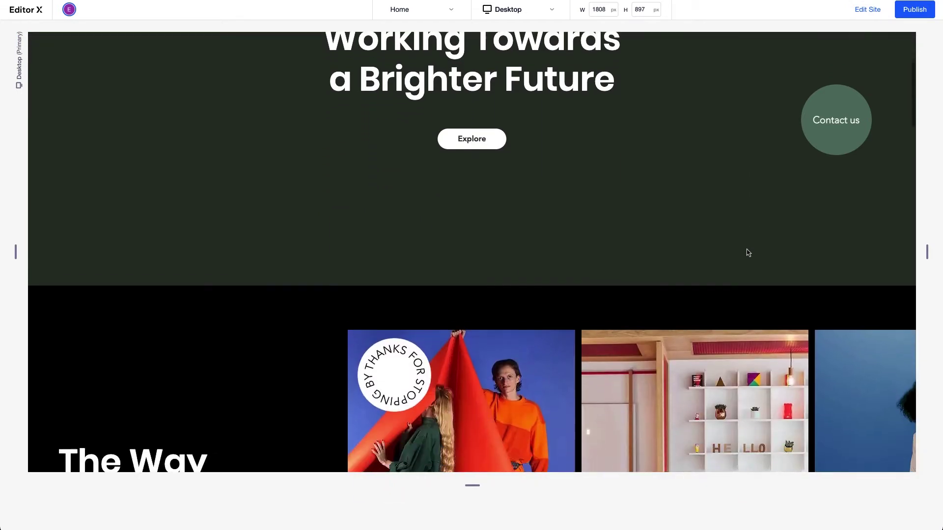
{"action": "scroll", "coordinate": [748, 253], "scroll_direction": "down", "scroll_amount": 6}
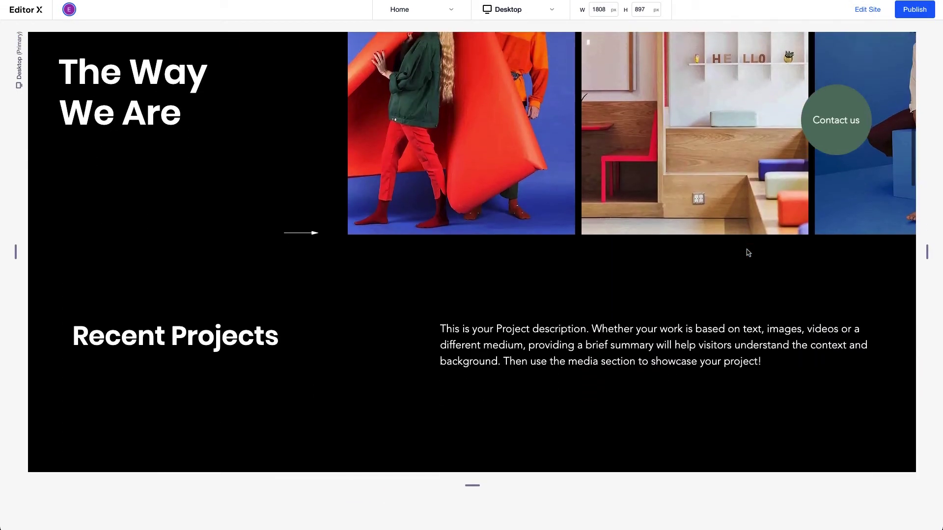
{"action": "scroll", "coordinate": [748, 253], "scroll_direction": "up", "scroll_amount": 3}
{"action": "scroll", "coordinate": [748, 252], "scroll_direction": "up", "scroll_amount": 2}
{"action": "scroll", "coordinate": [747, 252], "scroll_direction": "down", "scroll_amount": 1}
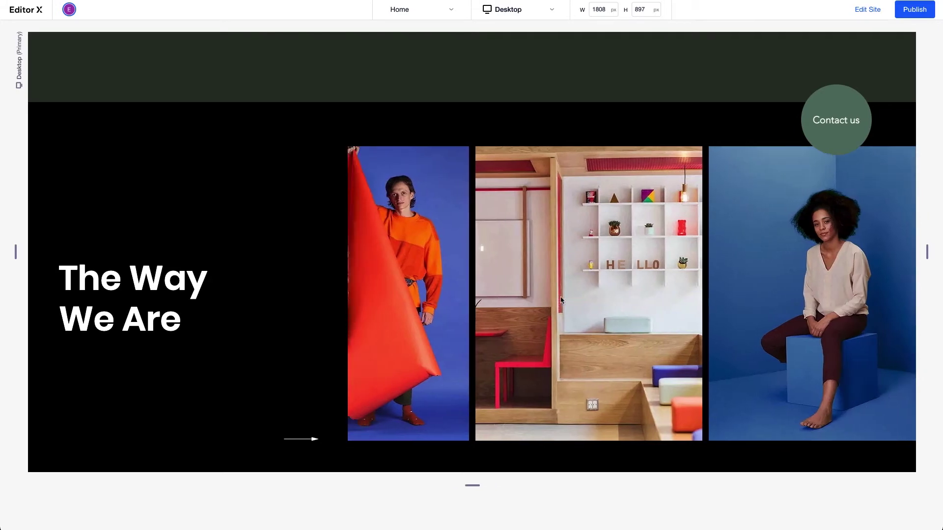
Set the Thanks for stopping by badge to Pinned on the gallery layouter and preview it.
{"action": "left_click", "coordinate": [853, 18]}
{"action": "left_click", "coordinate": [418, 232]}
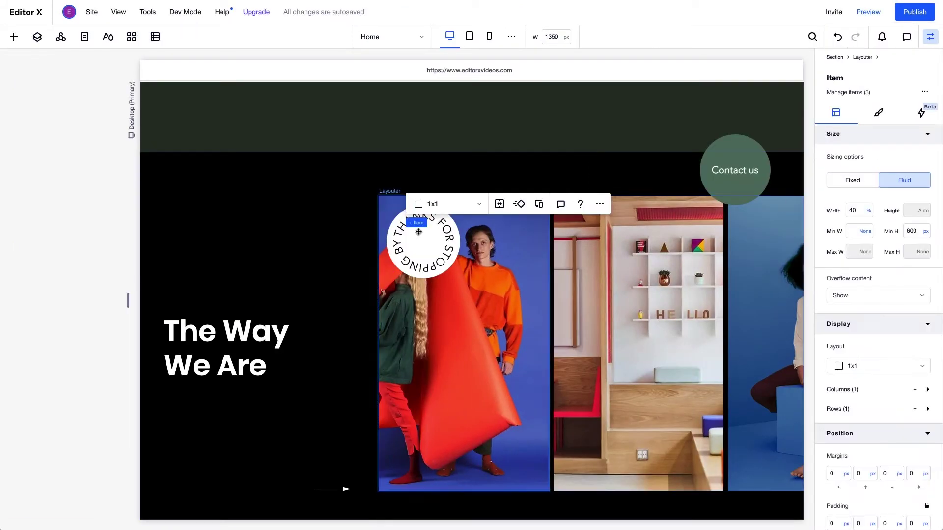
{"action": "left_click", "coordinate": [418, 231]}
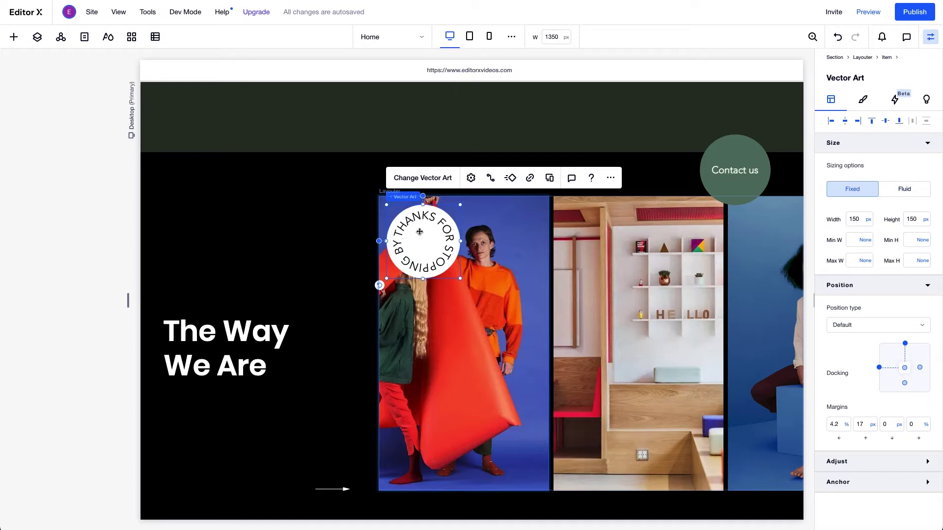
{"action": "left_click", "coordinate": [845, 325]}
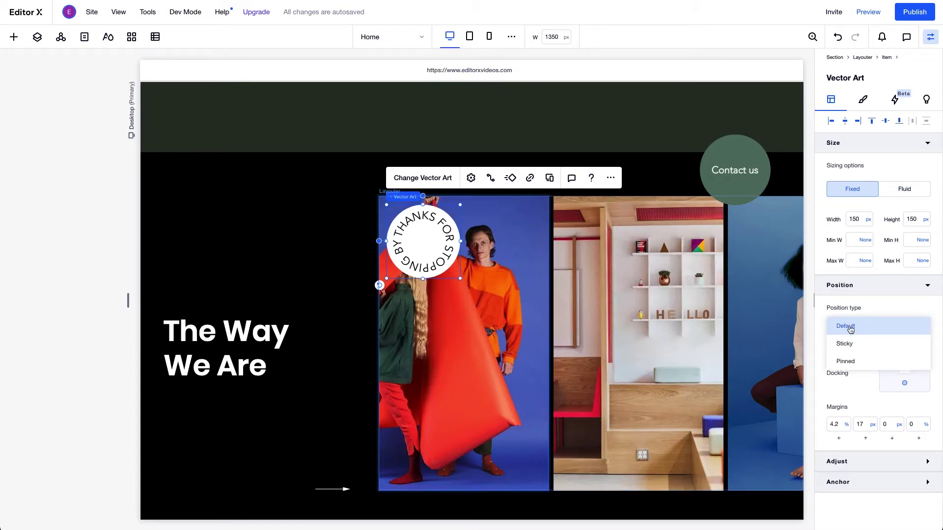
{"action": "left_click", "coordinate": [845, 362]}
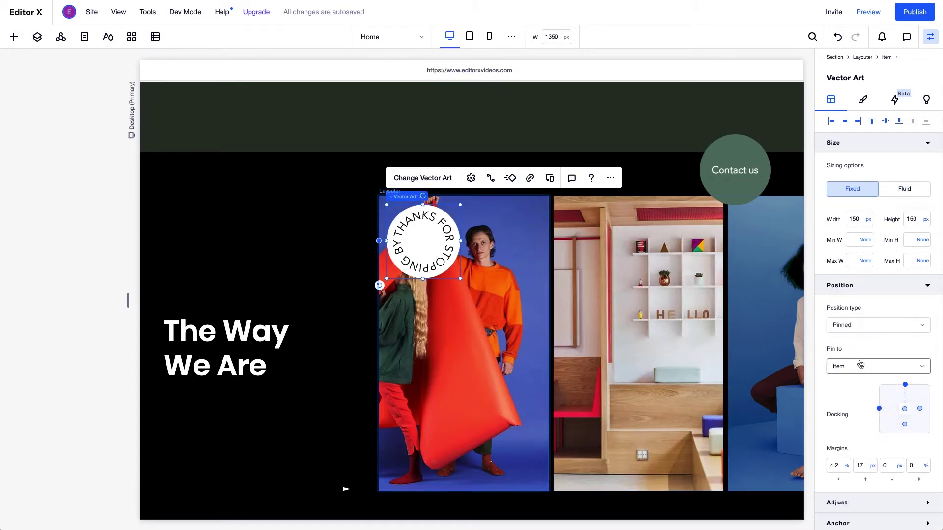
{"action": "left_click", "coordinate": [860, 367]}
{"action": "left_click", "coordinate": [863, 382]}
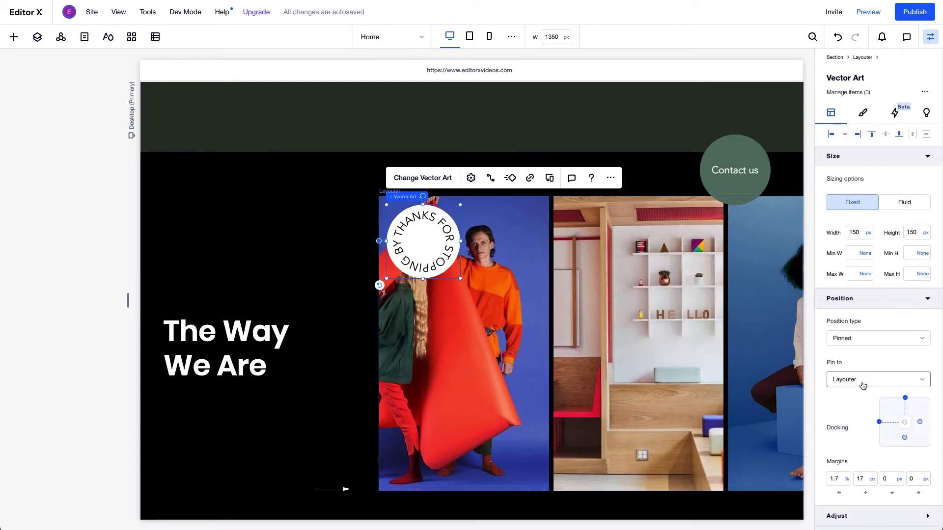
{"action": "left_click", "coordinate": [854, 15]}
{"action": "scroll", "coordinate": [842, 238], "scroll_direction": "right", "scroll_amount": 3}
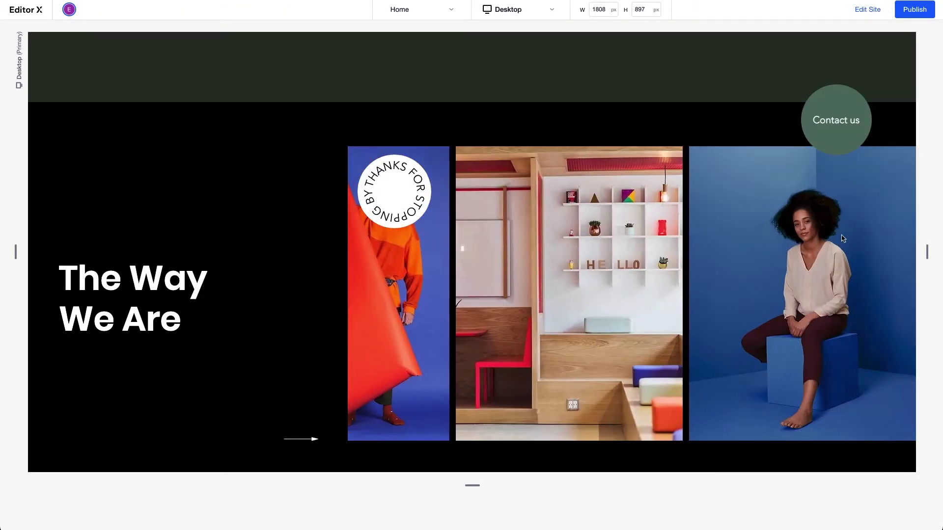
Slide the gallery and scroll the page to confirm the badge moves with the gallery.
{"action": "scroll", "coordinate": [842, 238], "scroll_direction": "left", "scroll_amount": 4}
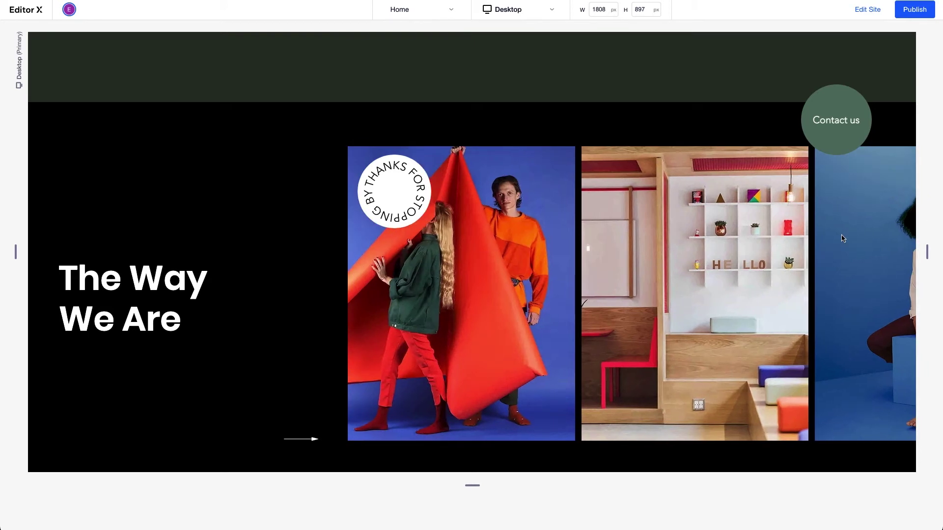
{"action": "scroll", "coordinate": [842, 239], "scroll_direction": "down", "scroll_amount": 2}
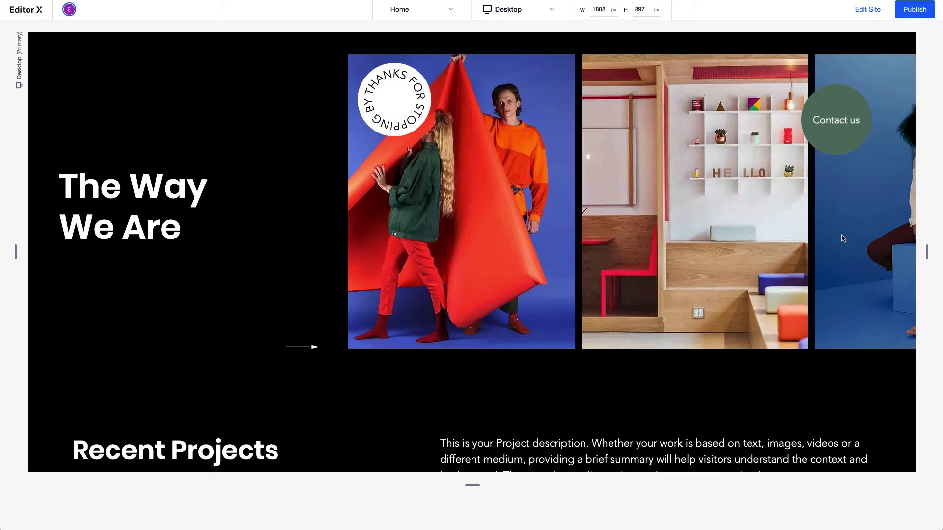
Move the badge beside The Way We Are heading and add a paragraph text below it.
{"action": "left_click", "coordinate": [862, 11]}
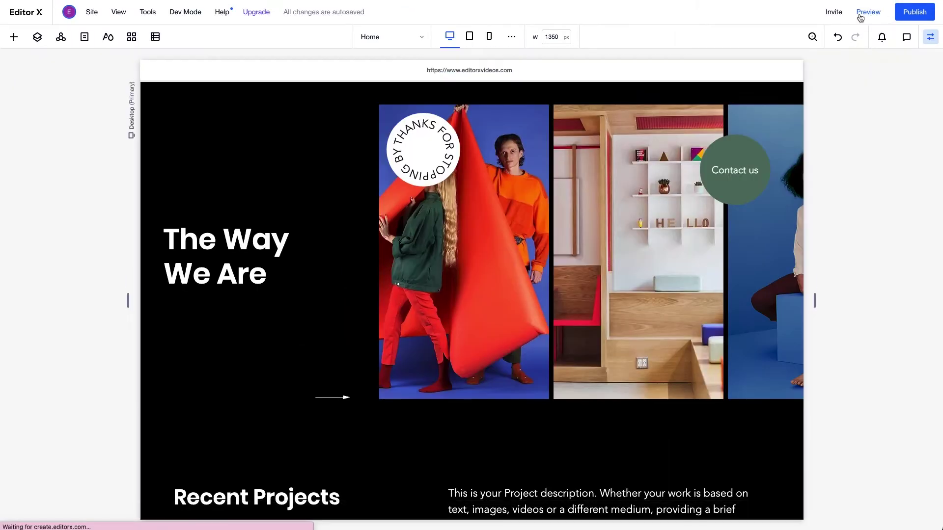
{"action": "left_click", "coordinate": [435, 160]}
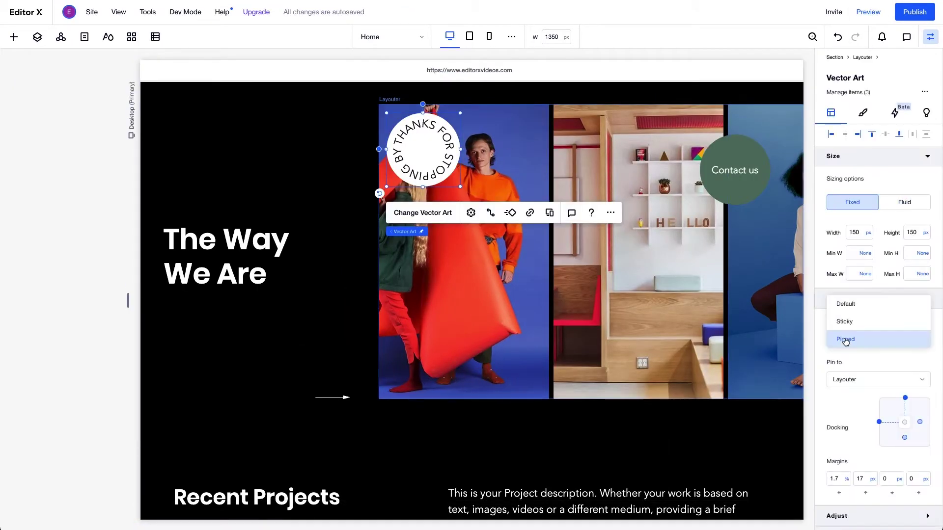
{"action": "left_click_drag", "start_coordinate": [435, 159], "coordinate": [333, 181]}
{"action": "left_click", "coordinate": [224, 237]}
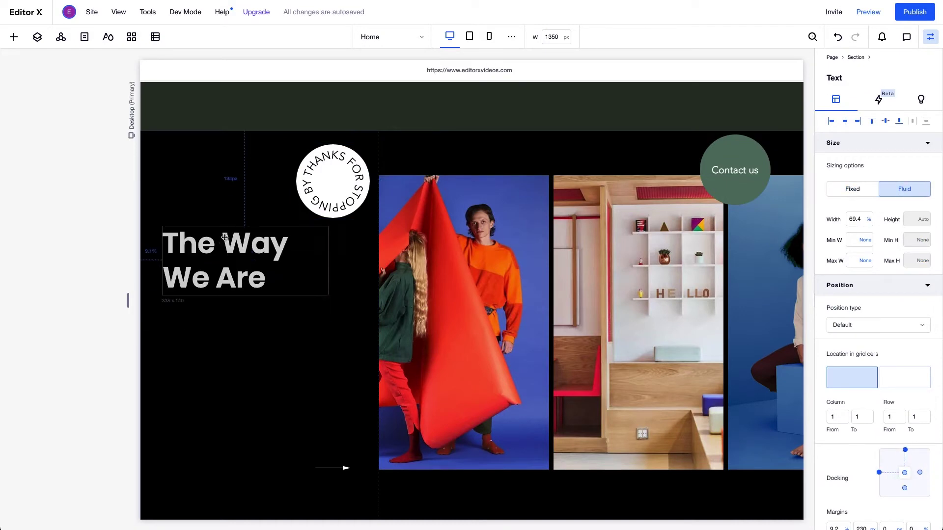
{"action": "left_click", "coordinate": [14, 37]}
{"action": "left_click_drag", "start_coordinate": [273, 343], "coordinate": [251, 373]}
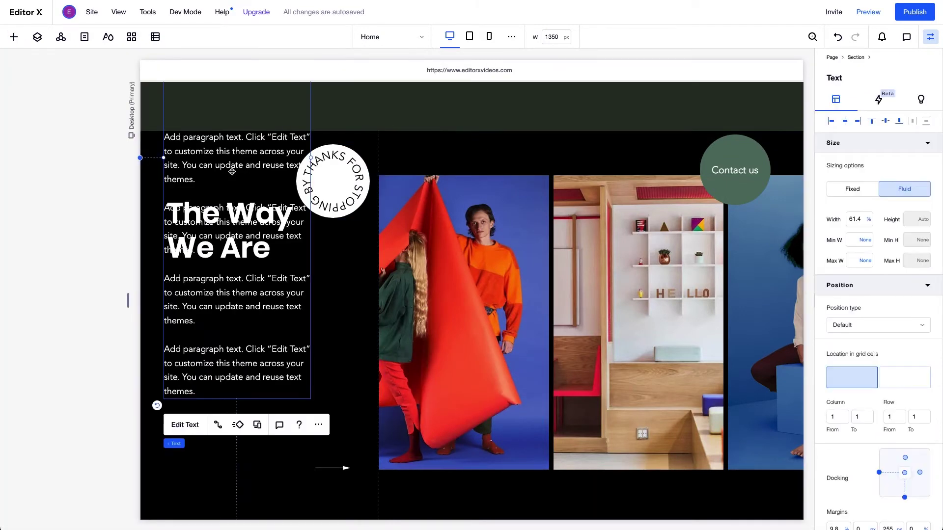
{"action": "left_click_drag", "start_coordinate": [231, 173], "coordinate": [230, 286]}
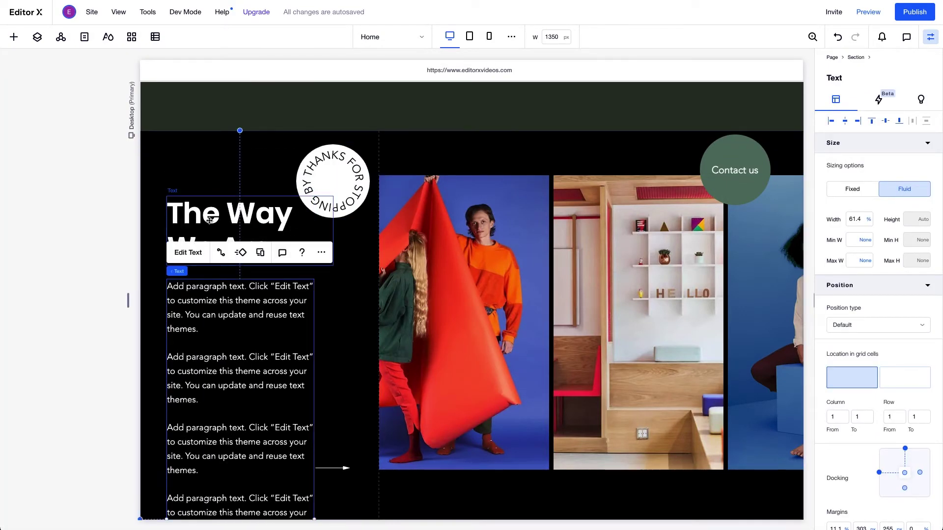
Set the hero section's Overflow content to Scroll.
{"action": "left_click", "coordinate": [353, 267]}
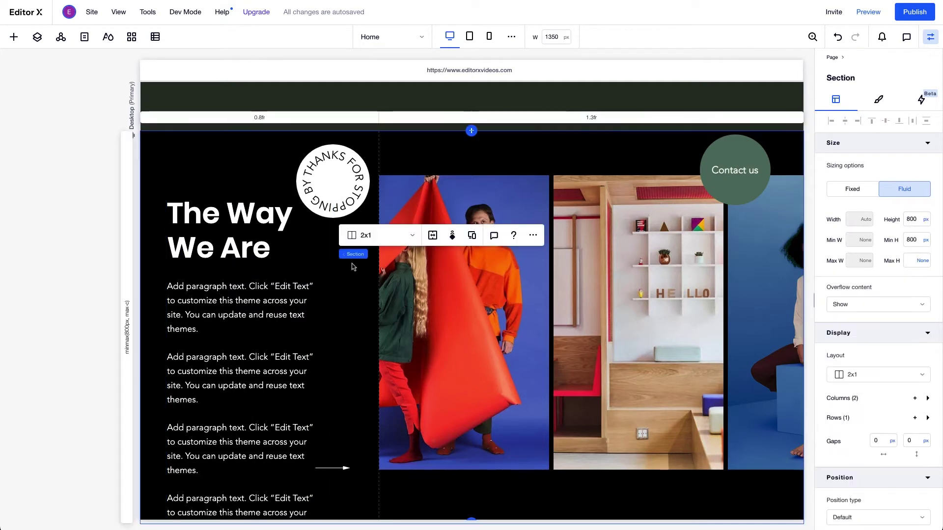
{"action": "left_click", "coordinate": [841, 304]}
{"action": "left_click", "coordinate": [863, 338]}
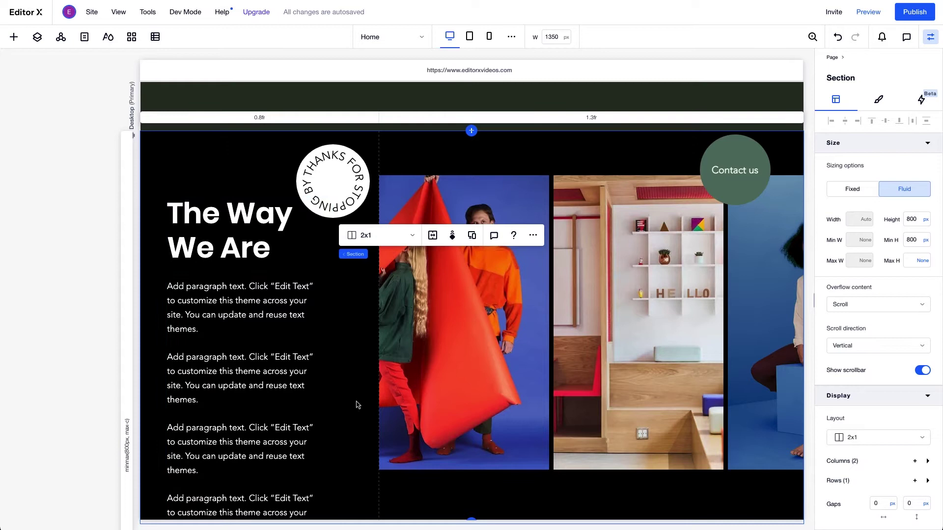
{"action": "scroll", "coordinate": [357, 403], "scroll_direction": "down", "scroll_amount": 3}
{"action": "scroll", "coordinate": [357, 404], "scroll_direction": "up", "scroll_amount": 4}
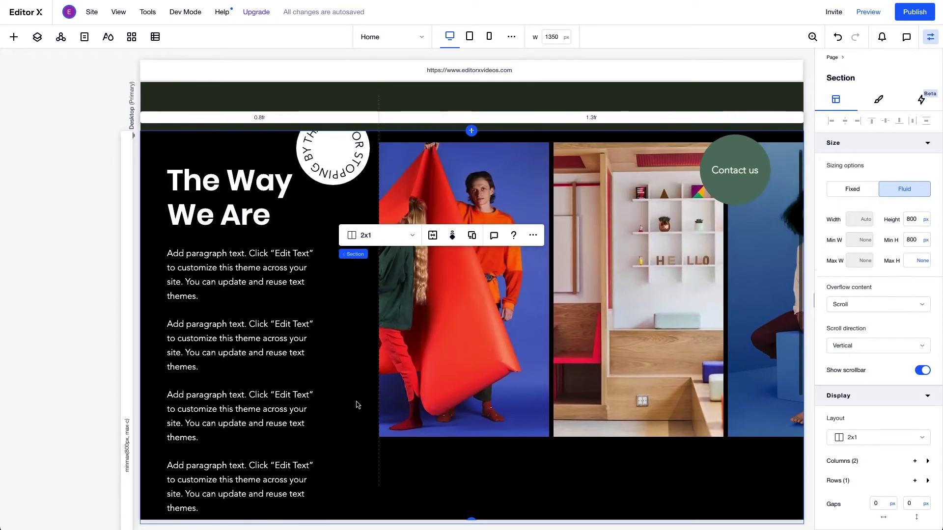
Pin the Thanks for stopping by badge to its section and preview the site.
{"action": "left_click", "coordinate": [323, 240]}
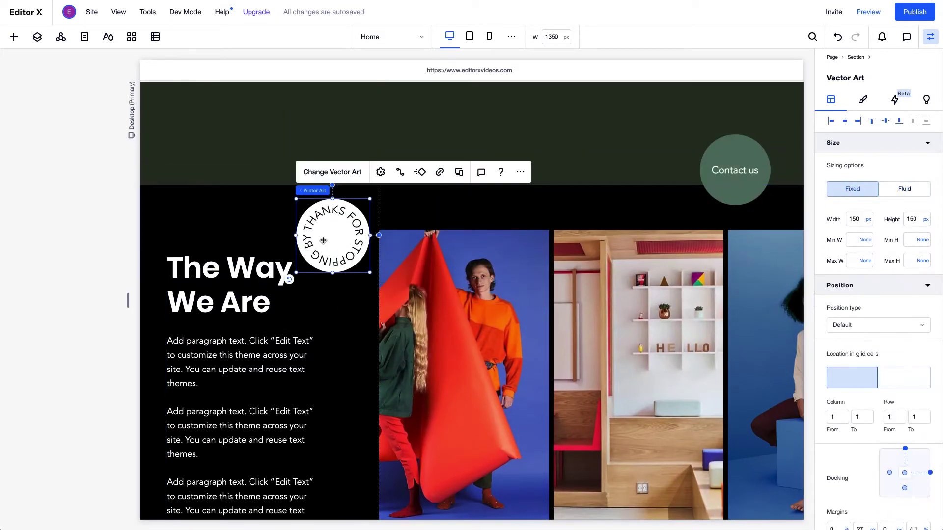
{"action": "left_click", "coordinate": [867, 325]}
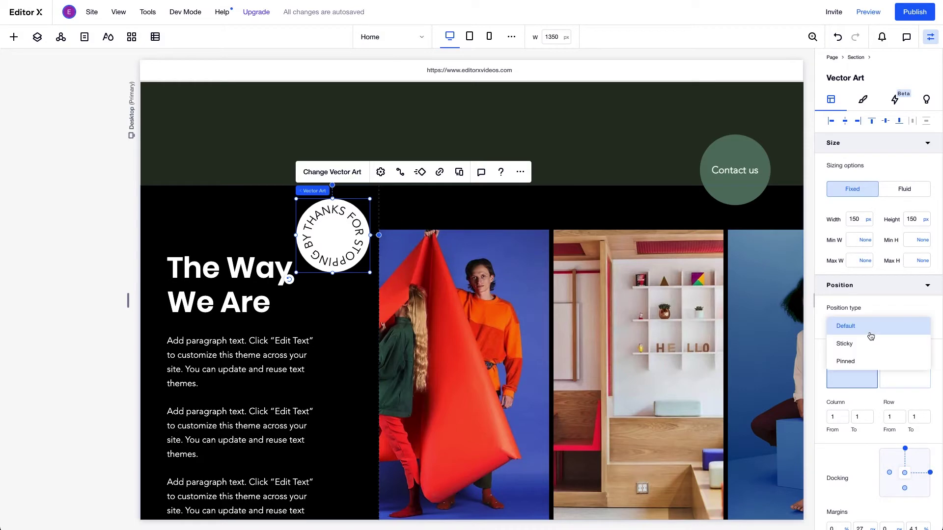
{"action": "left_click", "coordinate": [863, 363]}
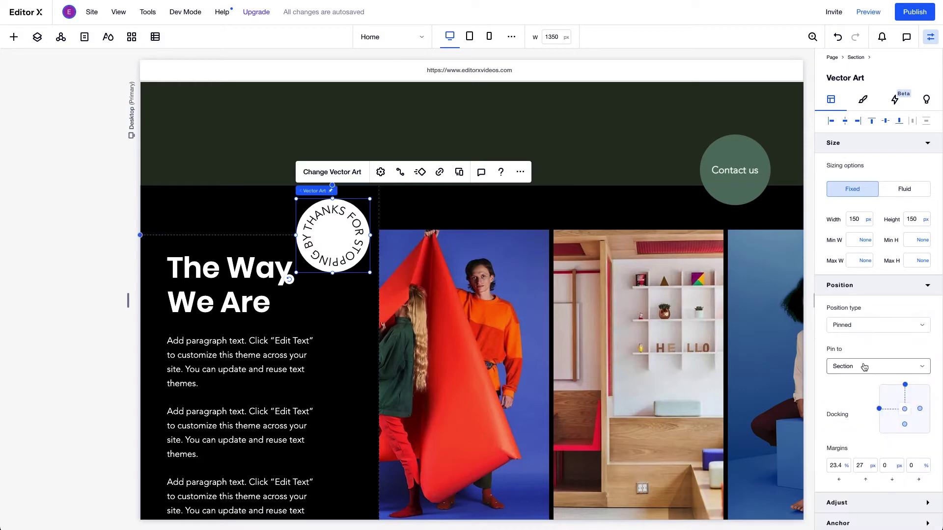
{"action": "left_click", "coordinate": [867, 13]}
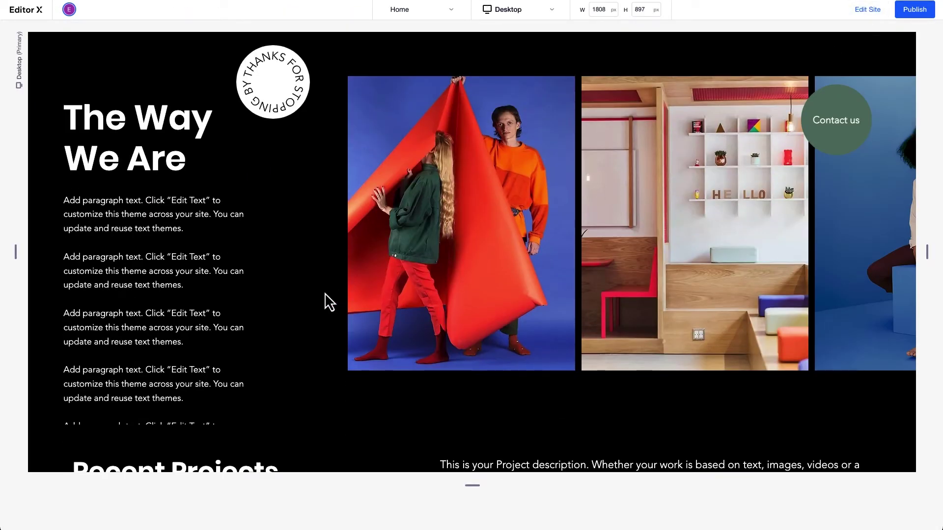
{"action": "scroll", "coordinate": [324, 293], "scroll_direction": "down", "scroll_amount": 3}
{"action": "scroll", "coordinate": [324, 292], "scroll_direction": "down", "scroll_amount": 2}
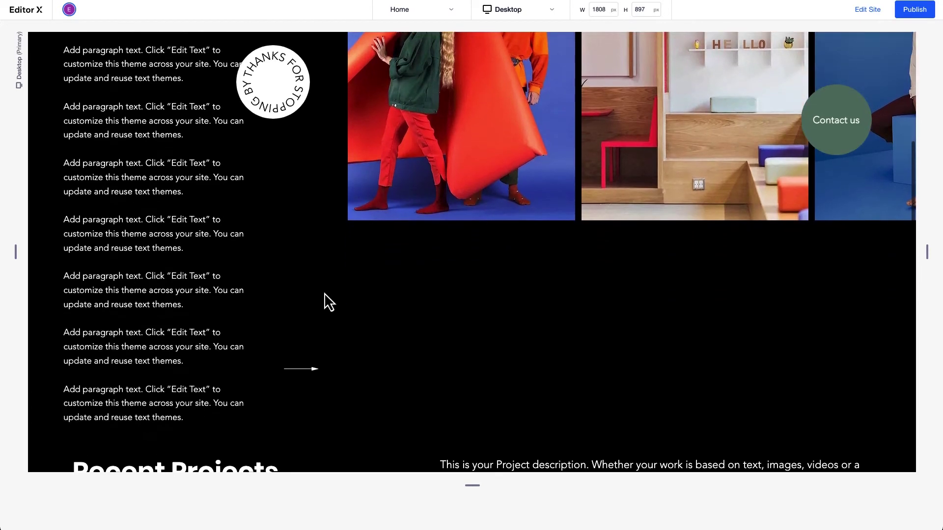
{"action": "scroll", "coordinate": [324, 293], "scroll_direction": "up", "scroll_amount": 3}
{"action": "scroll", "coordinate": [324, 293], "scroll_direction": "up", "scroll_amount": 3}
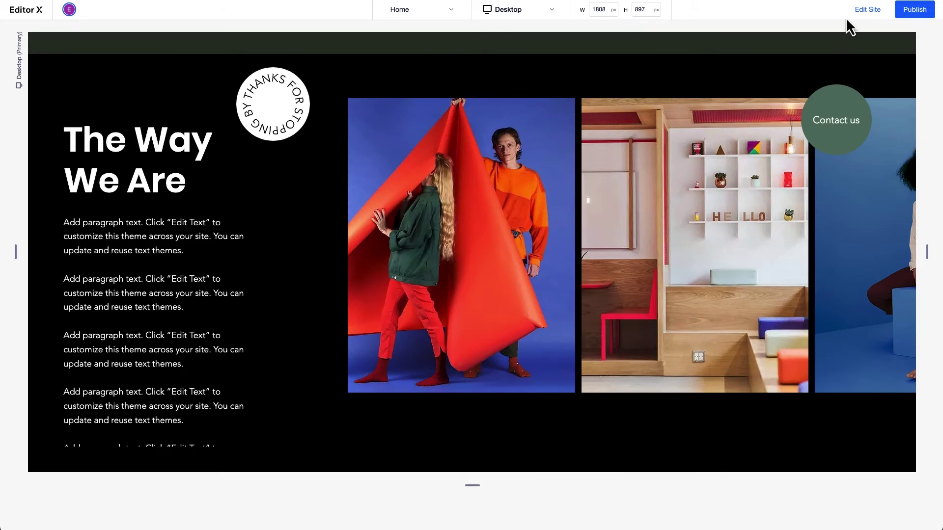
In the Tablet layout, set the circular badge's position type back to Default, then return to Desktop.
{"action": "left_click", "coordinate": [856, 10]}
{"action": "left_click", "coordinate": [351, 159]}
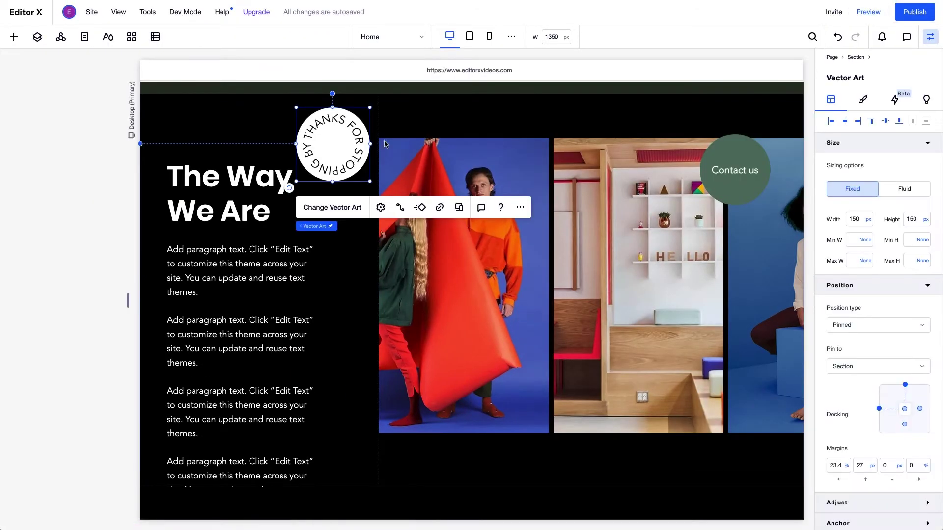
{"action": "left_click", "coordinate": [468, 36]}
{"action": "left_click", "coordinate": [874, 324]}
{"action": "left_click", "coordinate": [854, 293]}
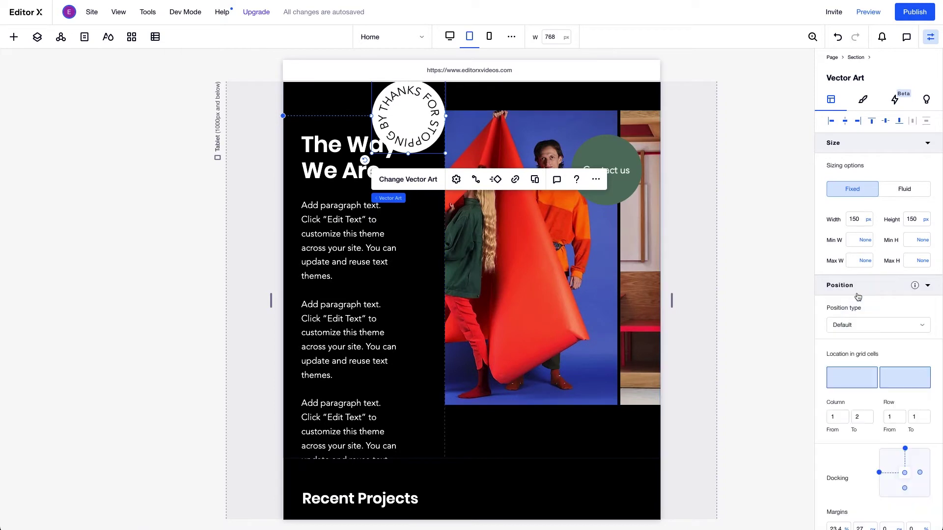
{"action": "left_click", "coordinate": [449, 36]}
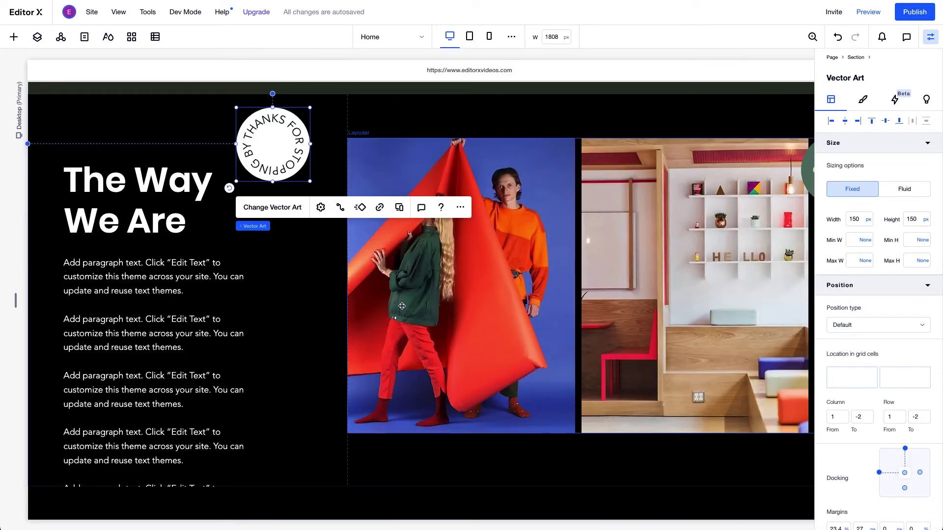
Pin the Academy X header to the page, then check the hero section's Pinned option is disabled.
{"action": "left_click", "coordinate": [318, 302]}
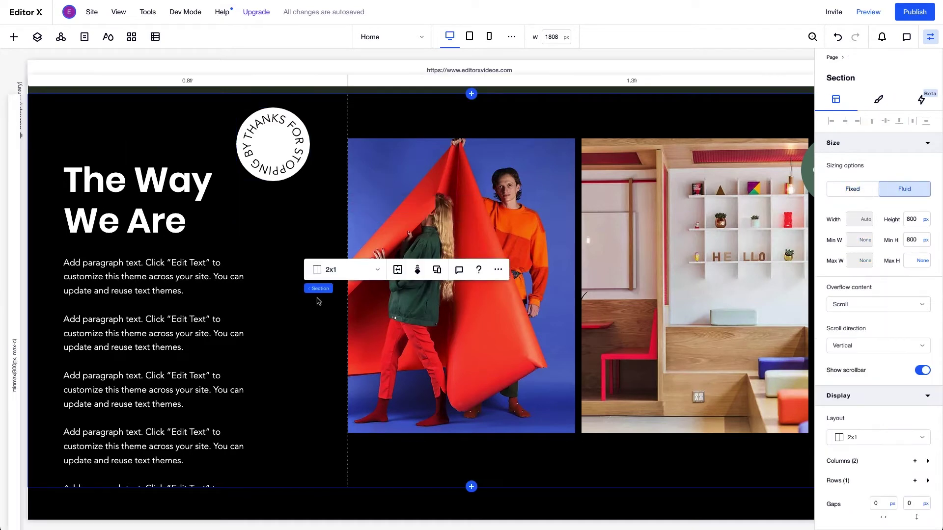
{"action": "scroll", "coordinate": [318, 301], "scroll_direction": "up", "scroll_amount": 8}
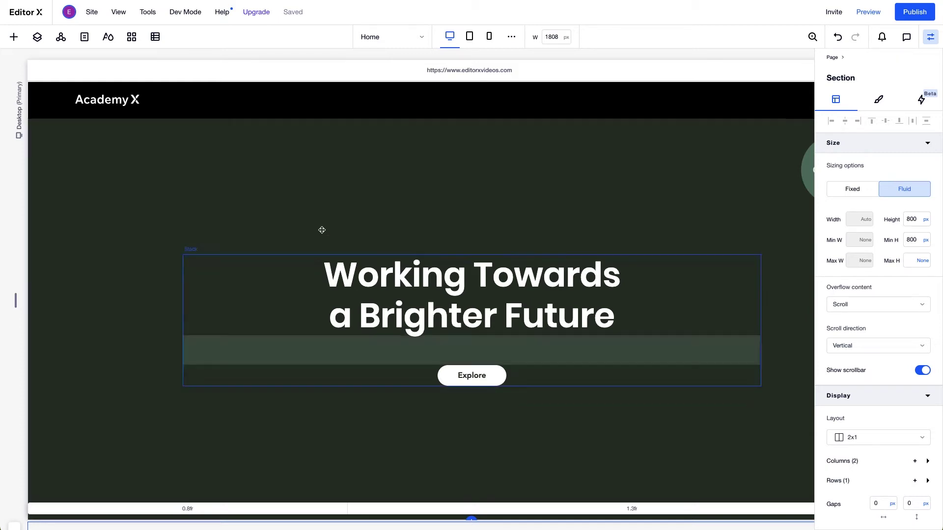
{"action": "left_click", "coordinate": [318, 110]}
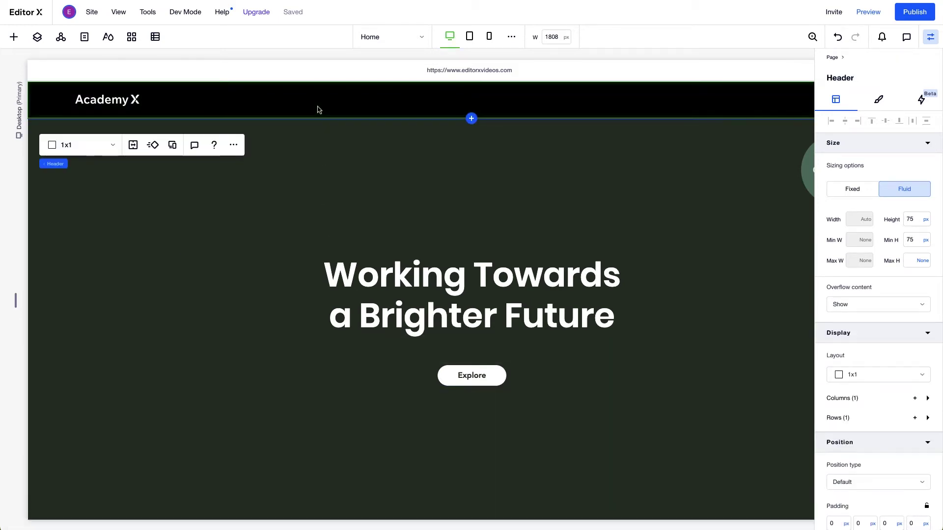
{"action": "left_click", "coordinate": [849, 479]}
{"action": "left_click", "coordinate": [845, 465]}
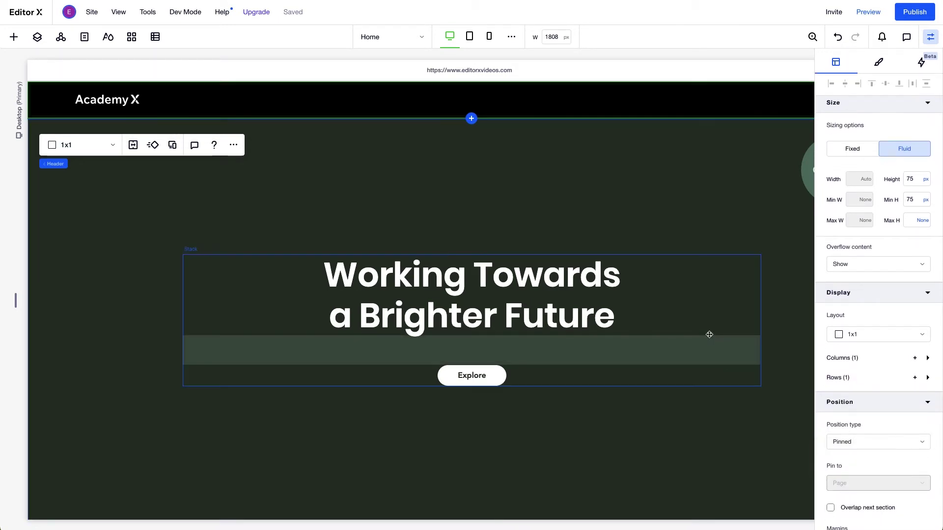
{"action": "left_click", "coordinate": [771, 311]}
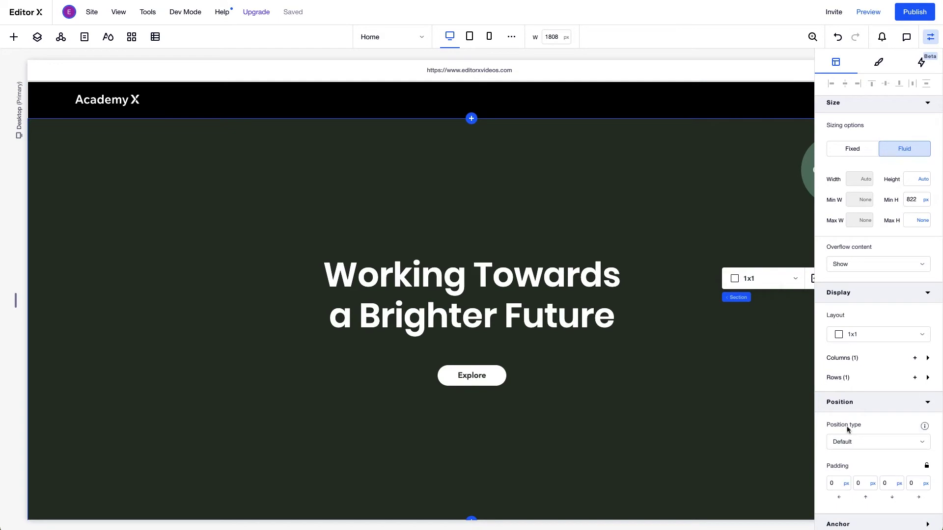
{"action": "left_click", "coordinate": [850, 442]}
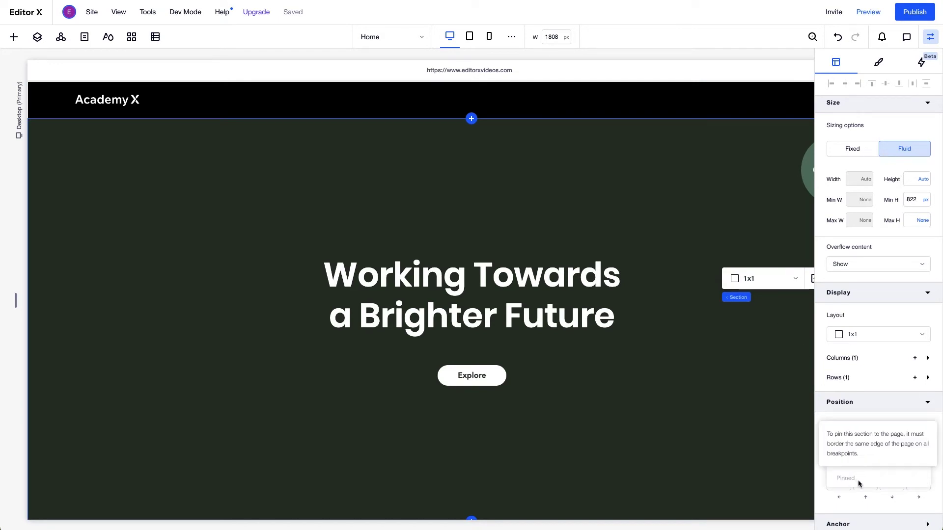
Preview the site and scroll through Recent Projects and back, watching the header stay fixed.
{"action": "left_click", "coordinate": [868, 12]}
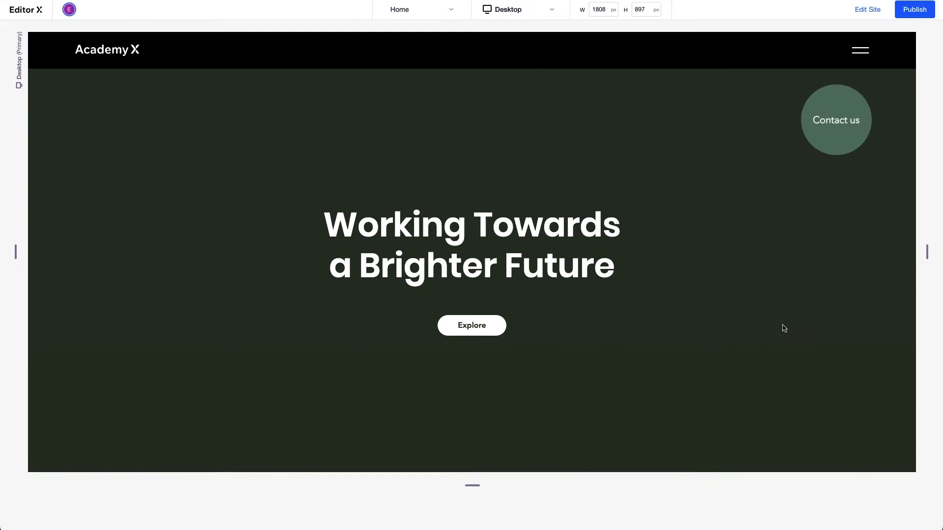
{"action": "scroll", "coordinate": [781, 353], "scroll_direction": "down", "scroll_amount": 8}
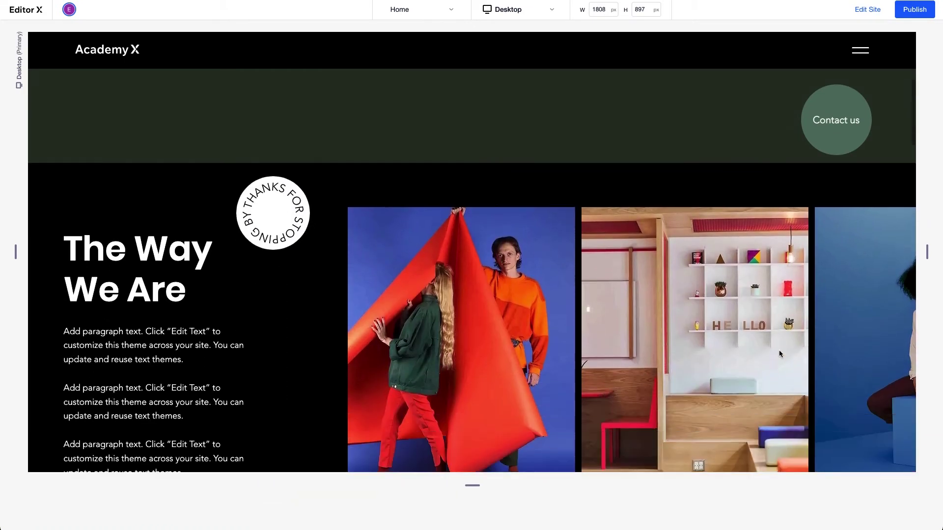
{"action": "scroll", "coordinate": [781, 353], "scroll_direction": "down", "scroll_amount": 5}
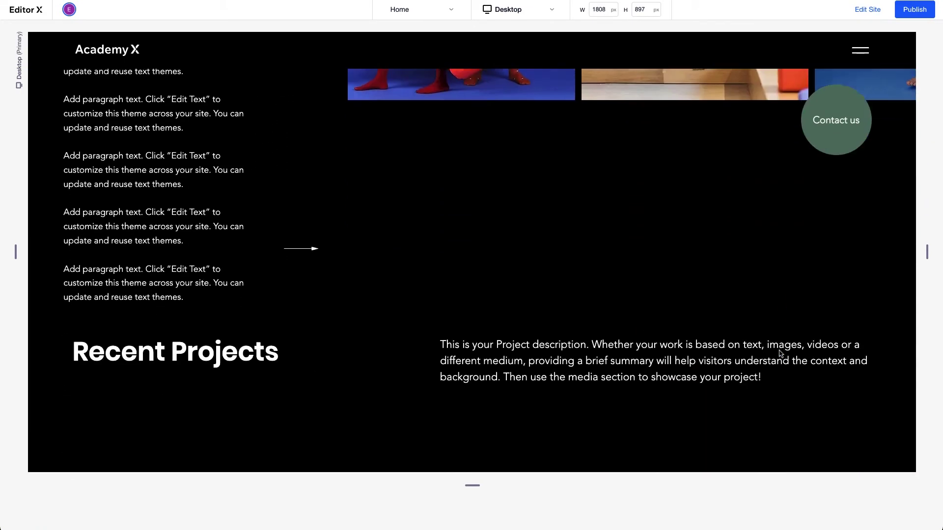
{"action": "scroll", "coordinate": [781, 354], "scroll_direction": "down", "scroll_amount": 4}
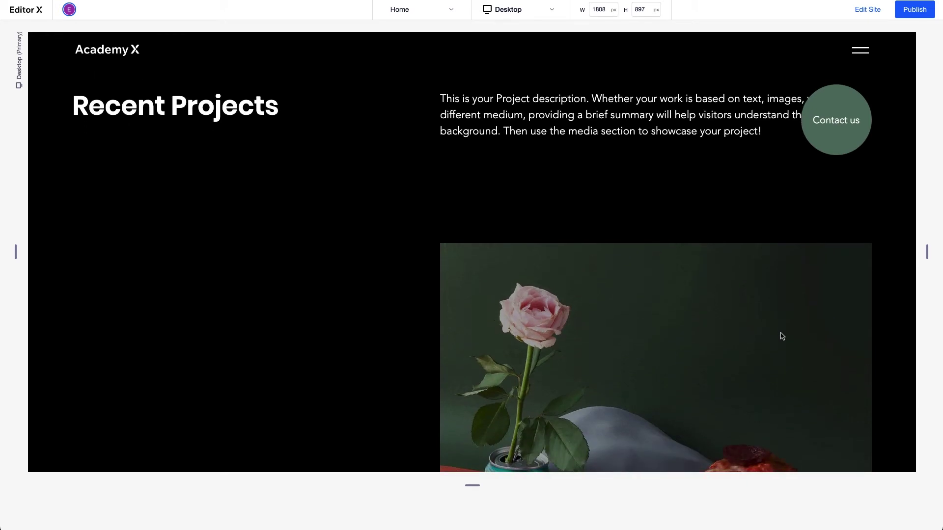
{"action": "scroll", "coordinate": [782, 337], "scroll_direction": "down", "scroll_amount": 6}
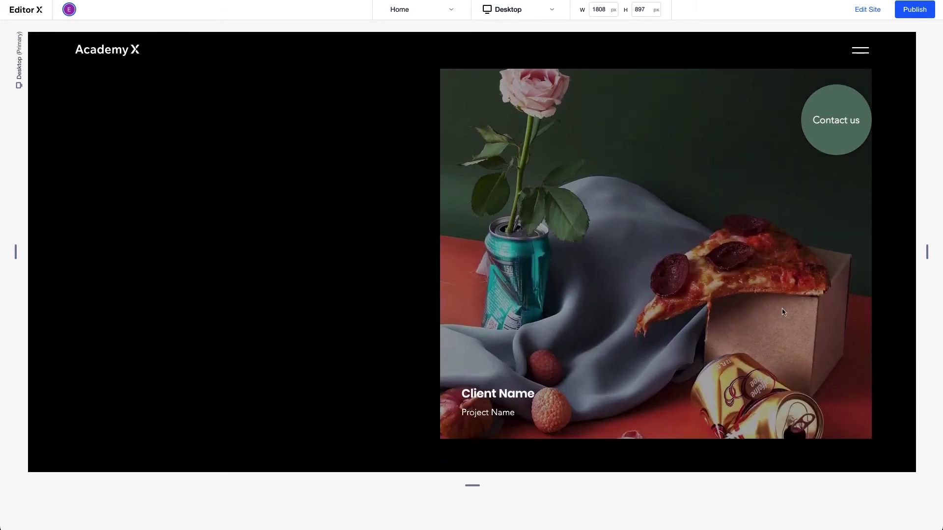
{"action": "scroll", "coordinate": [783, 312], "scroll_direction": "down", "scroll_amount": 8}
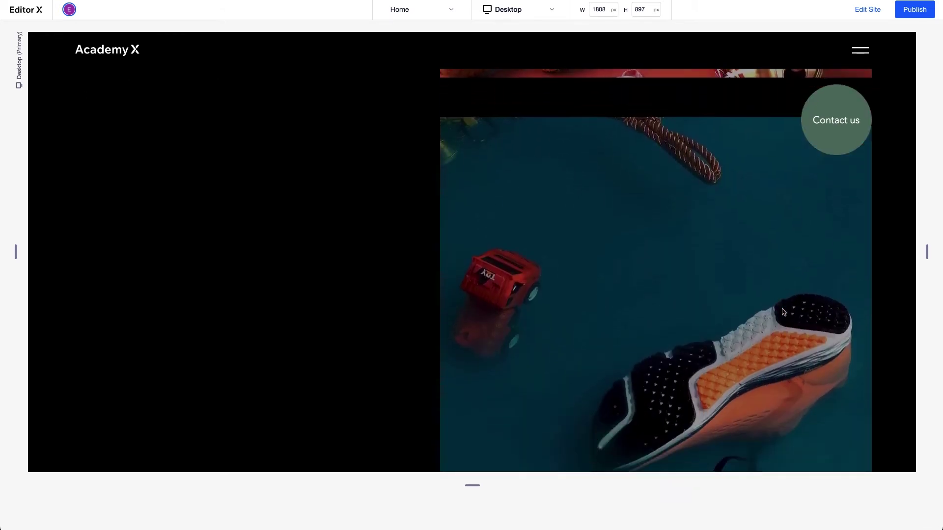
{"action": "scroll", "coordinate": [782, 313], "scroll_direction": "down", "scroll_amount": 8}
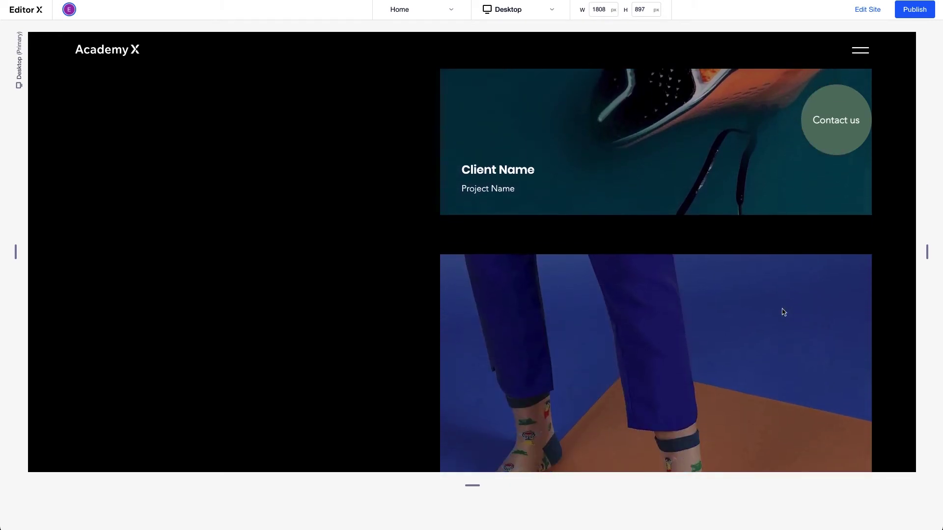
{"action": "scroll", "coordinate": [783, 312], "scroll_direction": "up", "scroll_amount": 13}
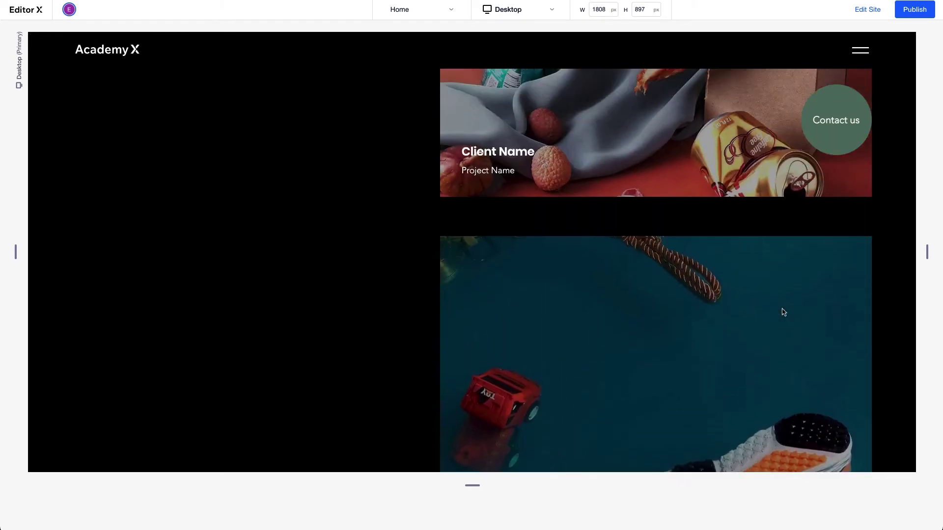
{"action": "scroll", "coordinate": [783, 312], "scroll_direction": "up", "scroll_amount": 12}
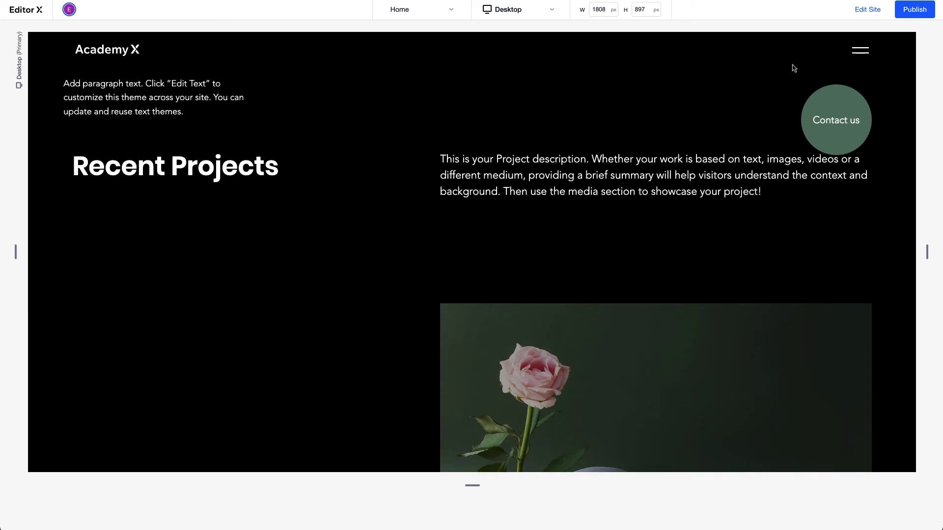
Back in the editor, make the Recent Projects heading sticky with a 50 px top offset.
{"action": "left_click", "coordinate": [861, 11]}
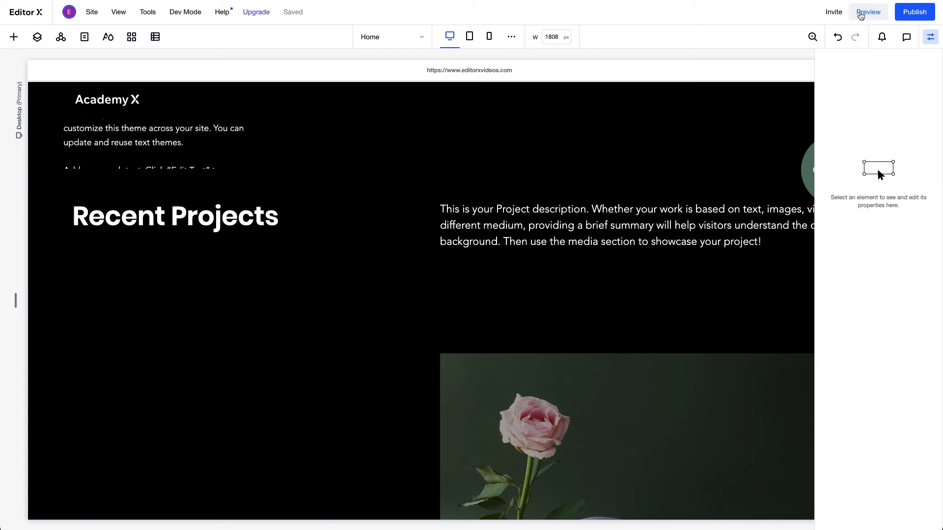
{"action": "left_click", "coordinate": [314, 221]}
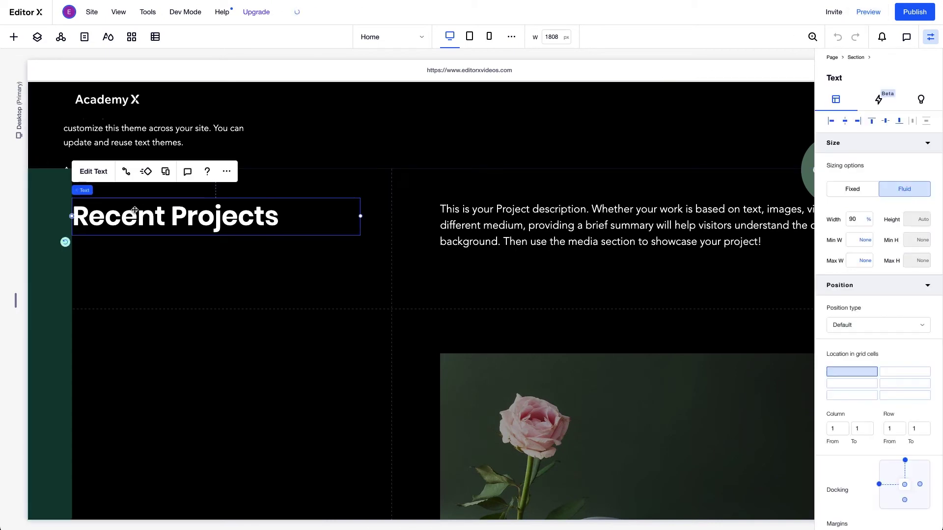
{"action": "left_click", "coordinate": [851, 325]}
{"action": "left_click", "coordinate": [852, 346]}
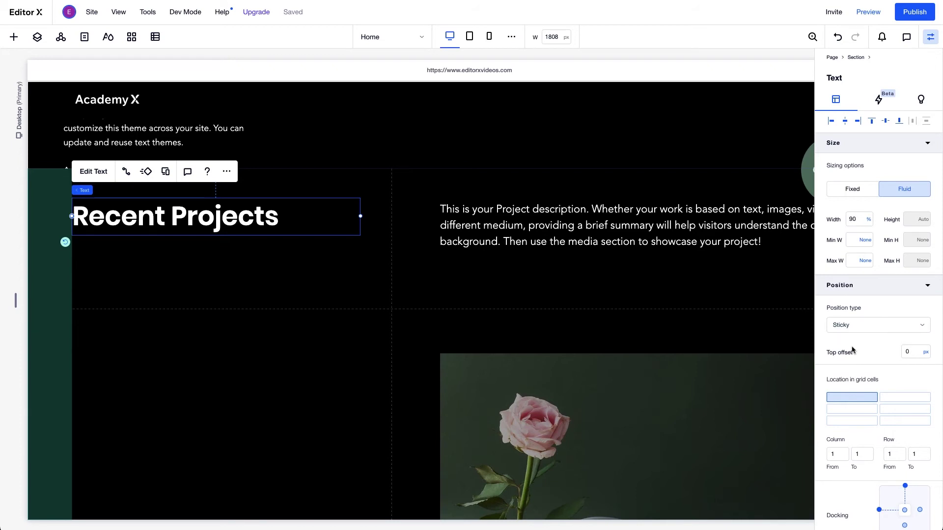
{"action": "left_click", "coordinate": [913, 353]}
{"action": "key", "text": "Return"}
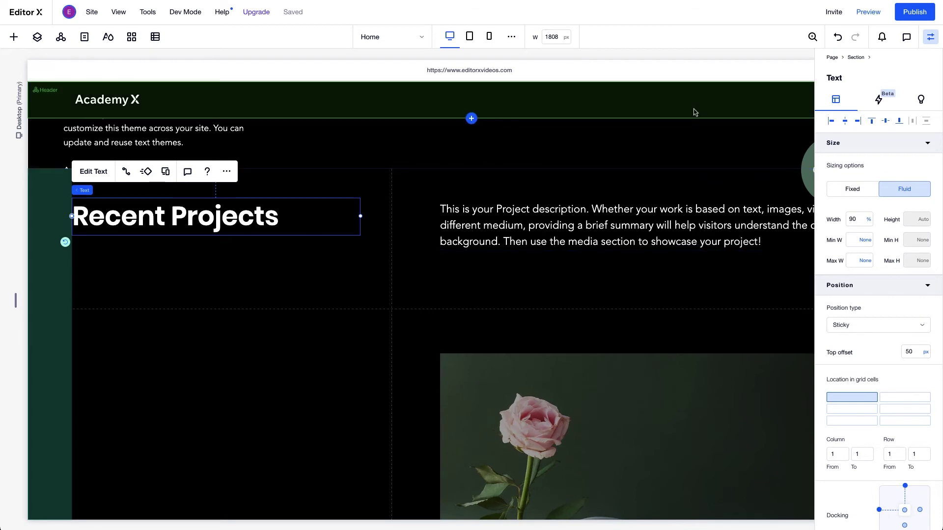
Change the site header's position type from Pinned to Default.
{"action": "left_click", "coordinate": [693, 105]}
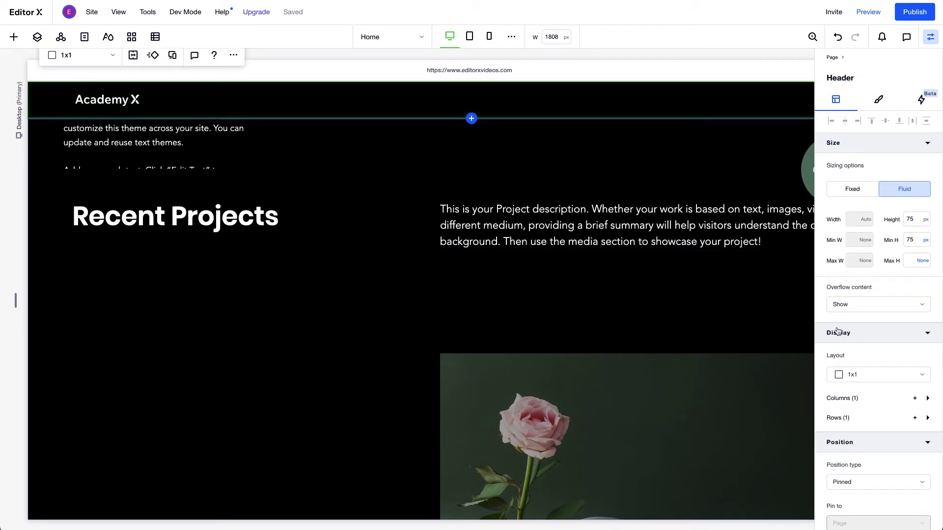
{"action": "left_click", "coordinate": [869, 484]}
{"action": "left_click", "coordinate": [861, 445]}
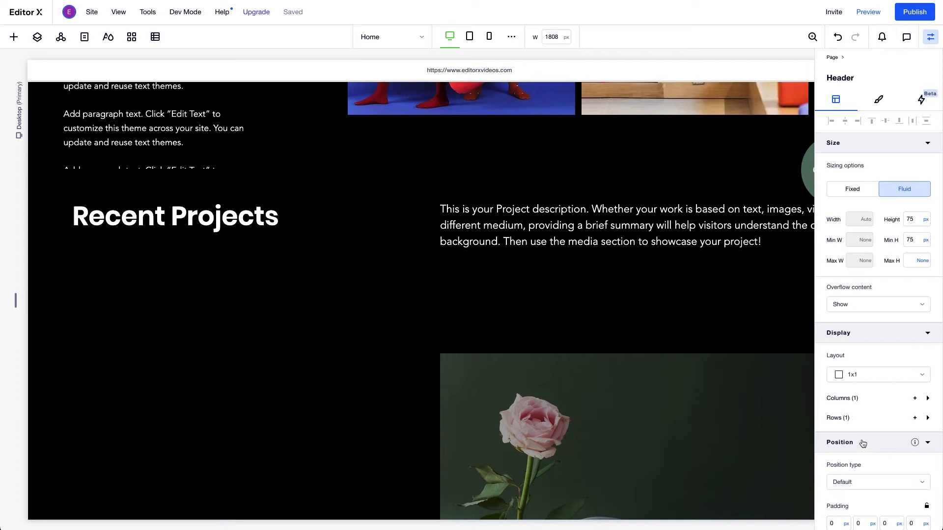
Preview the site, scrolling down past the project cards and back up to watch the heading stick.
{"action": "left_click", "coordinate": [868, 12]}
{"action": "scroll", "coordinate": [775, 333], "scroll_direction": "down", "scroll_amount": 3}
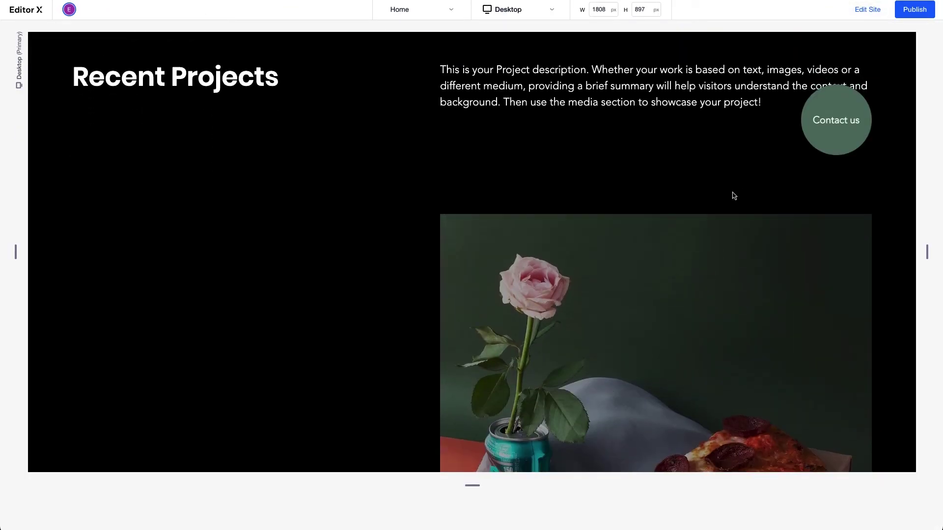
{"action": "scroll", "coordinate": [734, 196], "scroll_direction": "down", "scroll_amount": 12}
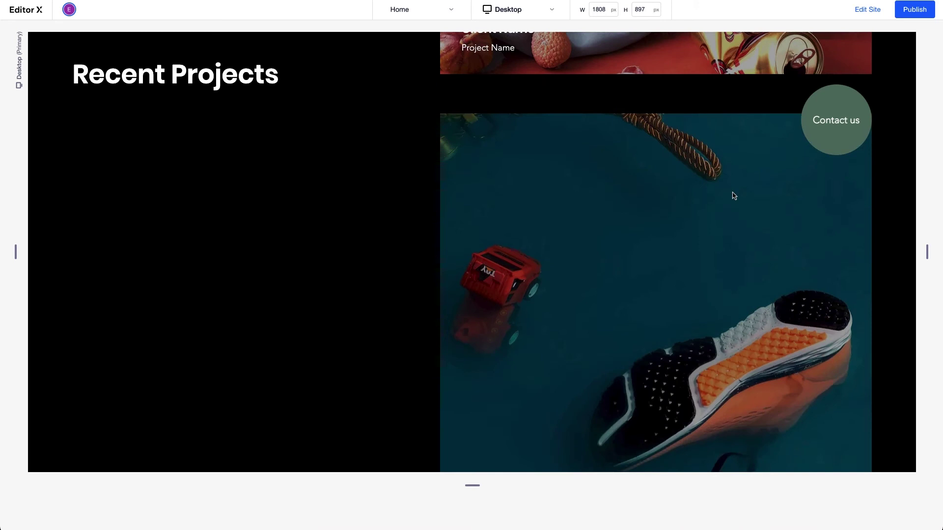
{"action": "scroll", "coordinate": [733, 196], "scroll_direction": "down", "scroll_amount": 12}
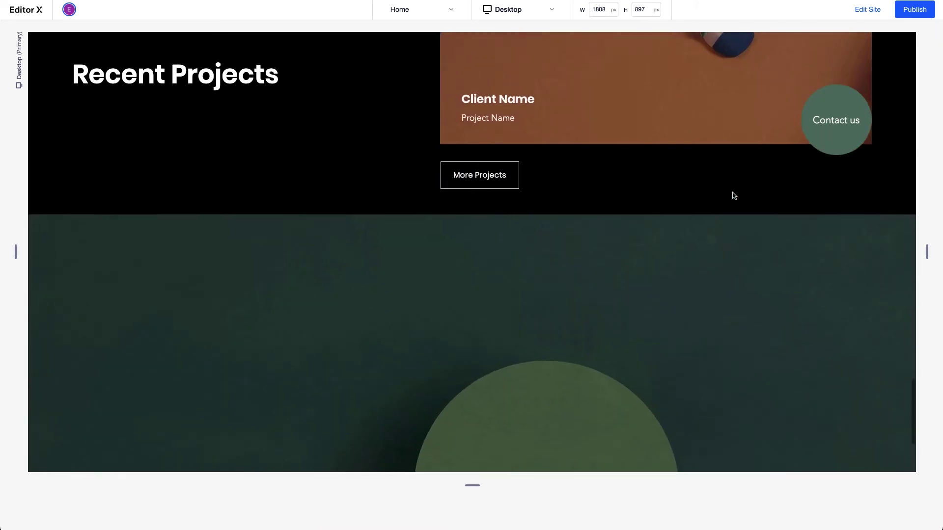
{"action": "scroll", "coordinate": [733, 196], "scroll_direction": "down", "scroll_amount": 5}
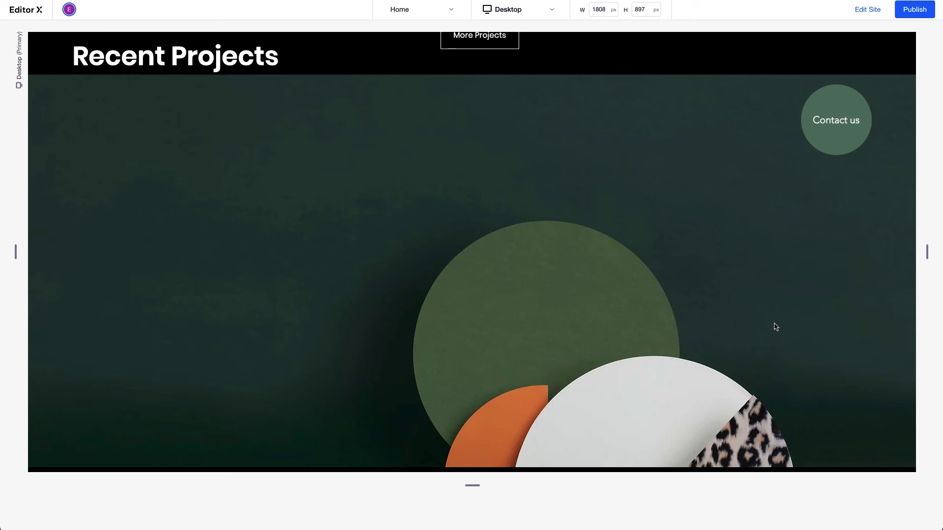
{"action": "scroll", "coordinate": [775, 327], "scroll_direction": "up", "scroll_amount": 15}
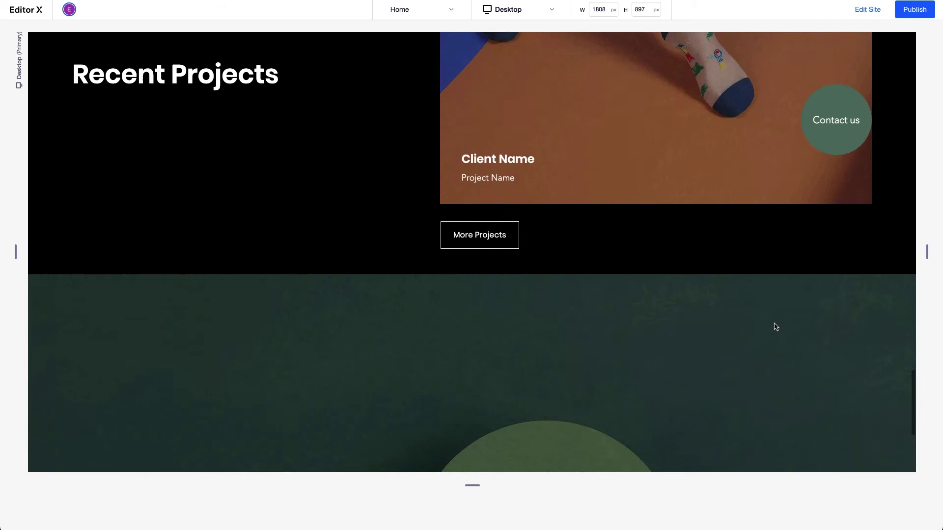
{"action": "scroll", "coordinate": [775, 327], "scroll_direction": "up", "scroll_amount": 15}
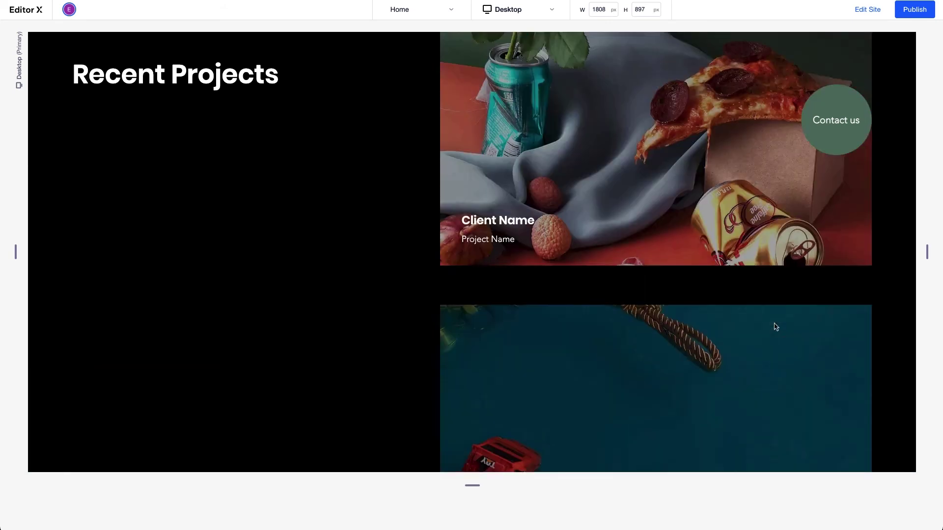
{"action": "scroll", "coordinate": [775, 327], "scroll_direction": "up", "scroll_amount": 3}
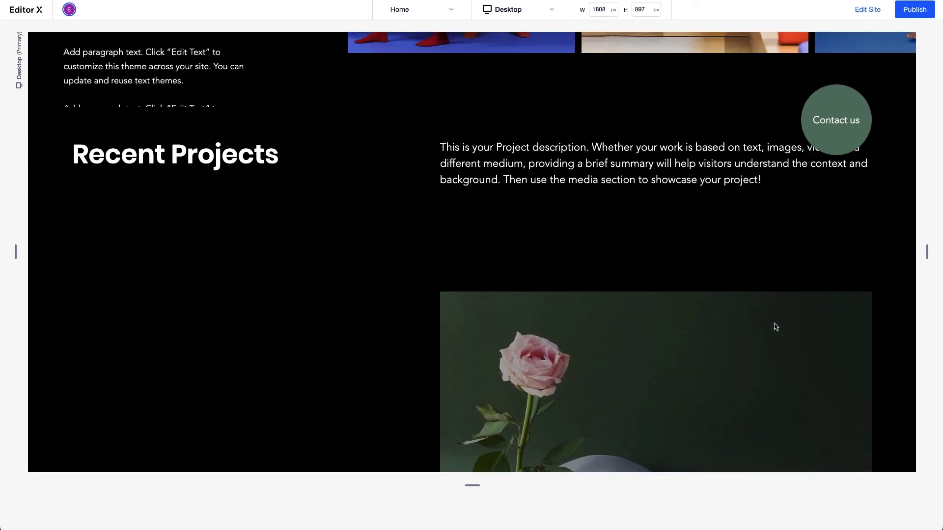
In the editor, select the Recent Projects heading and bring up its Margins settings for the bottom margin.
{"action": "left_click", "coordinate": [867, 10]}
{"action": "left_click", "coordinate": [261, 209]}
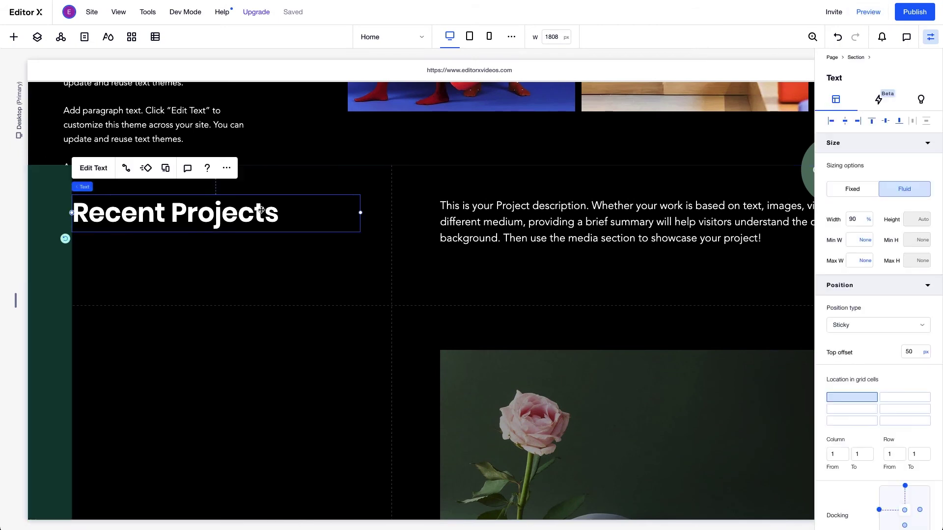
{"action": "scroll", "coordinate": [903, 393], "scroll_direction": "down", "scroll_amount": 2}
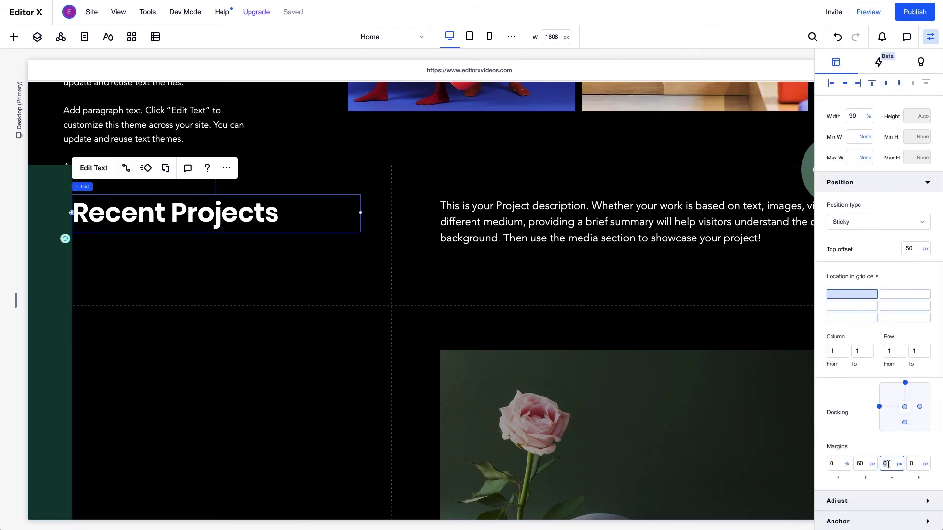
Preview the site and scroll down and back up to test the heading's bottom margin.
{"action": "left_click", "coordinate": [868, 12]}
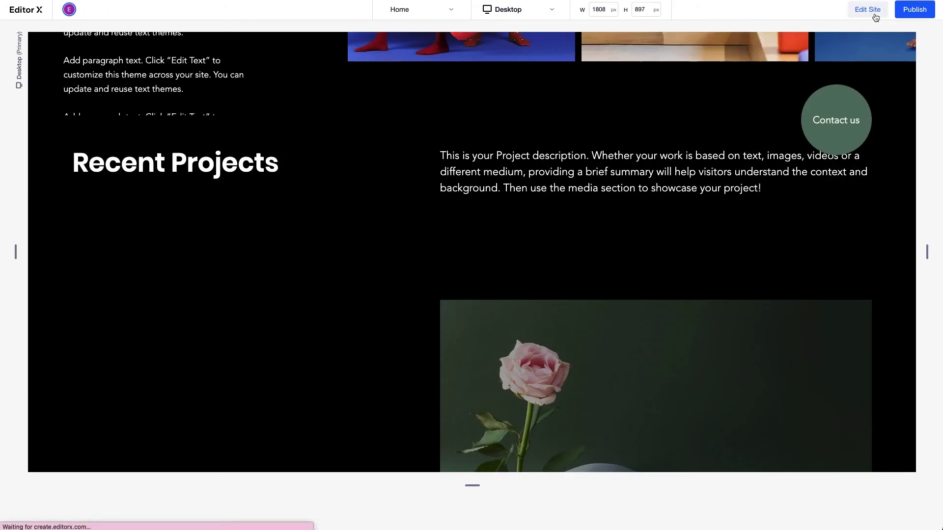
{"action": "scroll", "coordinate": [808, 303], "scroll_direction": "down", "scroll_amount": 10}
{"action": "scroll", "coordinate": [820, 235], "scroll_direction": "down", "scroll_amount": 15}
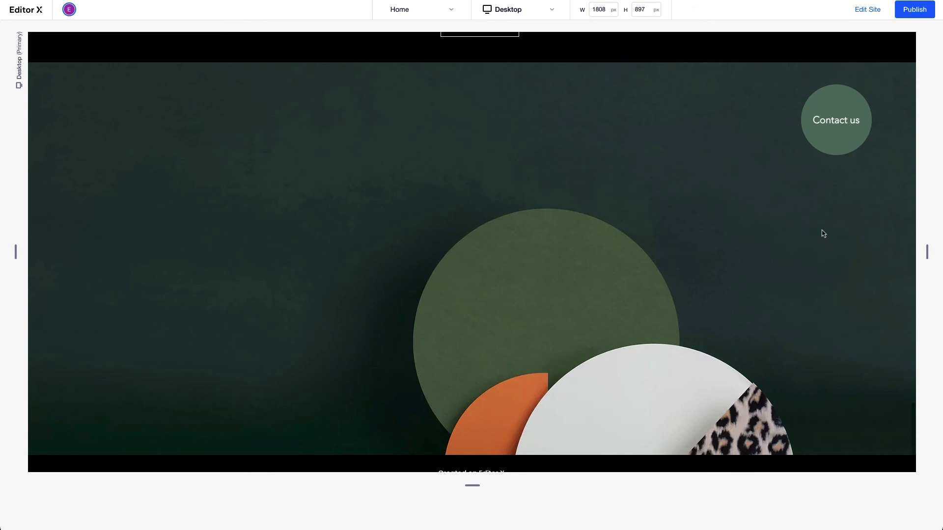
{"action": "scroll", "coordinate": [823, 233], "scroll_direction": "up", "scroll_amount": 12}
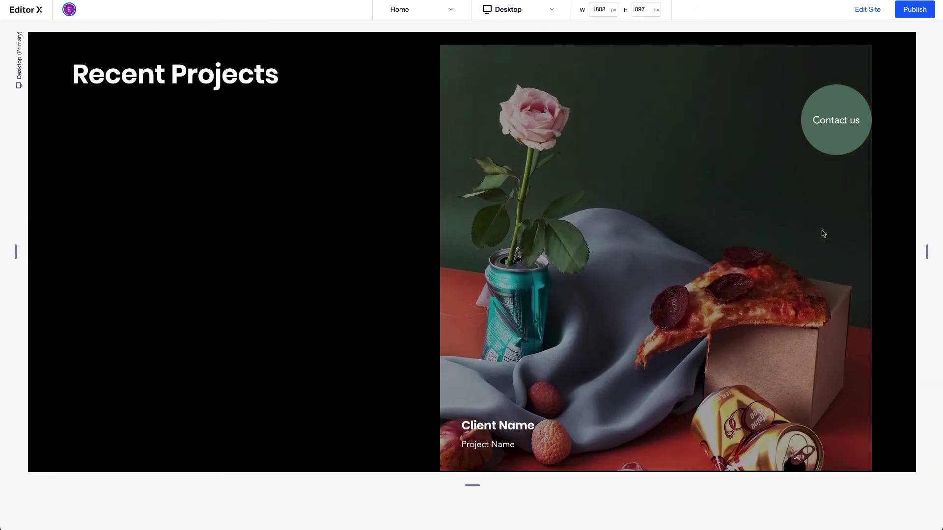
{"action": "left_click", "coordinate": [864, 9]}
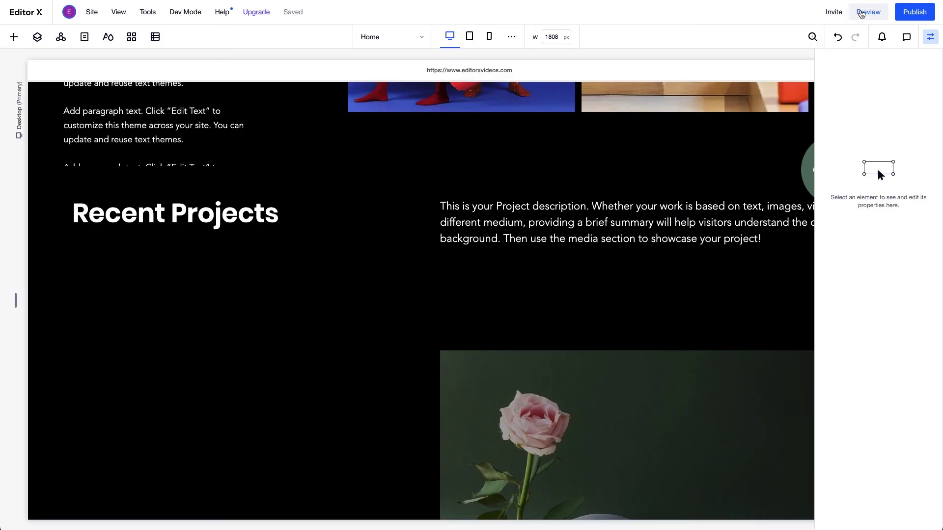
{"action": "left_click", "coordinate": [229, 215]}
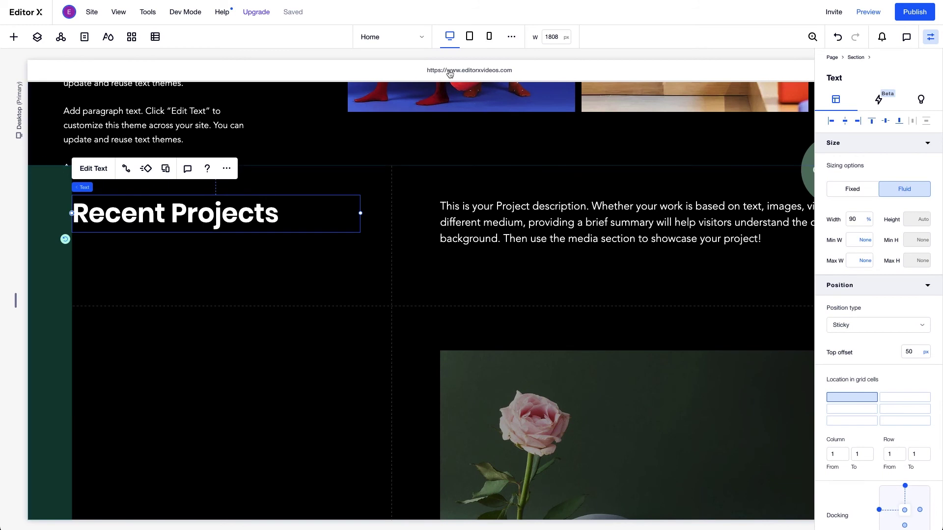
{"action": "left_click", "coordinate": [472, 42]}
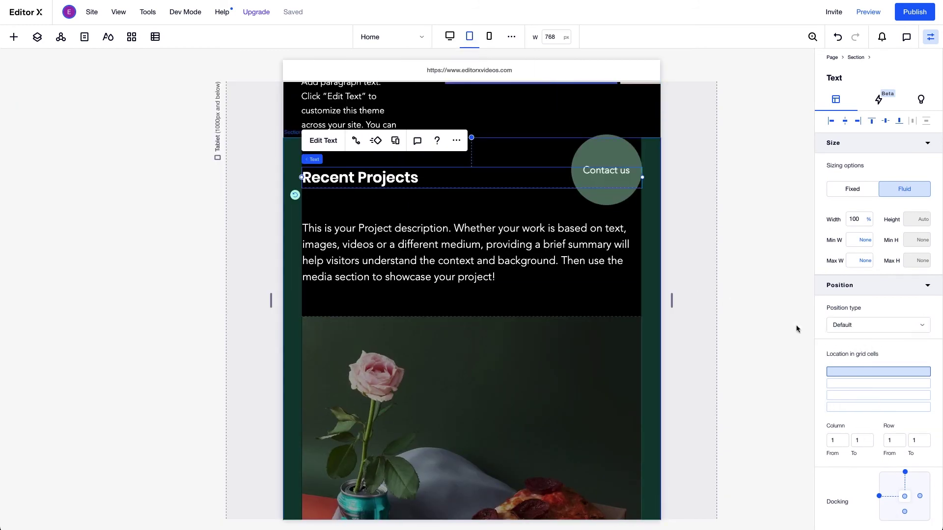
{"action": "left_click", "coordinate": [449, 36]}
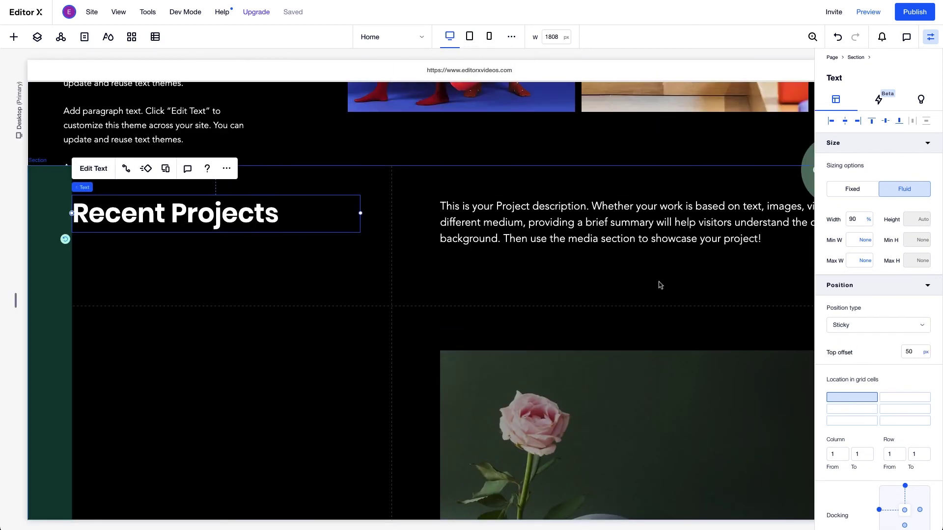
{"action": "scroll", "coordinate": [511, 261], "scroll_direction": "up", "scroll_amount": 5}
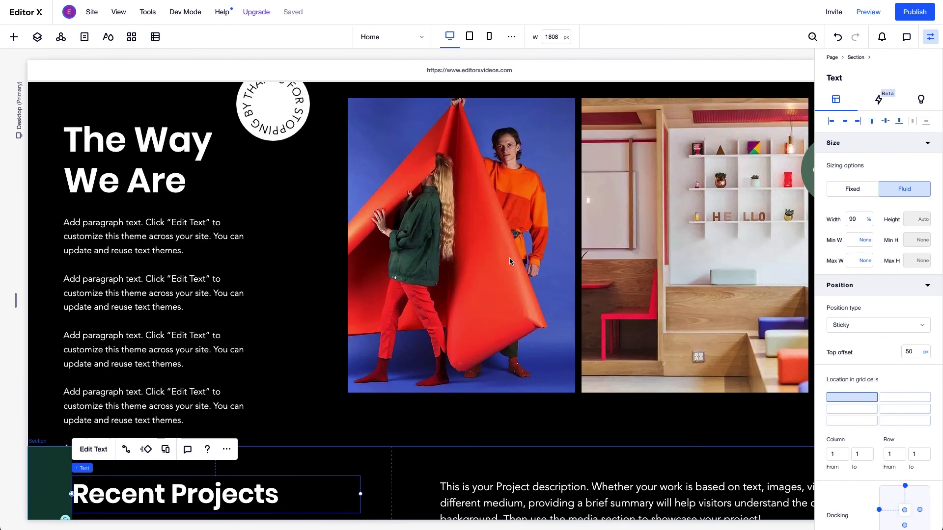
Set The Way We Are section's position type to Sticky.
{"action": "scroll", "coordinate": [509, 261], "scroll_direction": "up", "scroll_amount": 1}
{"action": "left_click", "coordinate": [318, 234]}
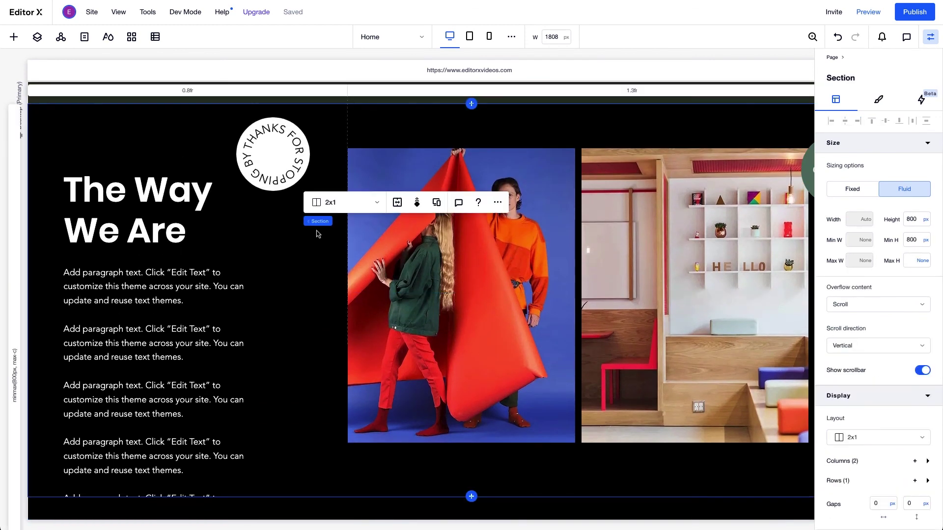
{"action": "scroll", "coordinate": [900, 453], "scroll_direction": "down", "scroll_amount": 3}
{"action": "left_click", "coordinate": [894, 472]}
{"action": "left_click", "coordinate": [894, 487]}
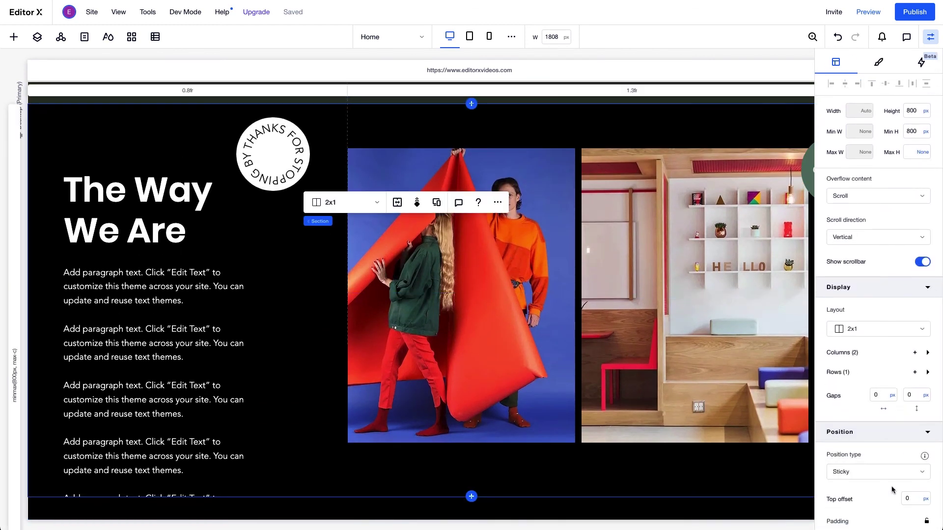
Preview the site and scroll down past the sticky section into Recent Projects.
{"action": "left_click", "coordinate": [864, 12]}
{"action": "scroll", "coordinate": [674, 322], "scroll_direction": "down", "scroll_amount": 3}
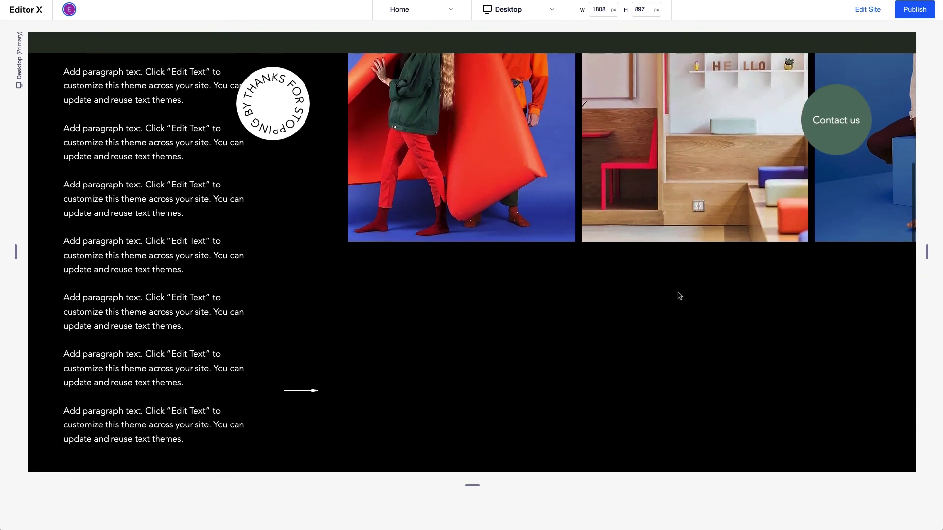
{"action": "scroll", "coordinate": [679, 296], "scroll_direction": "down", "scroll_amount": 5}
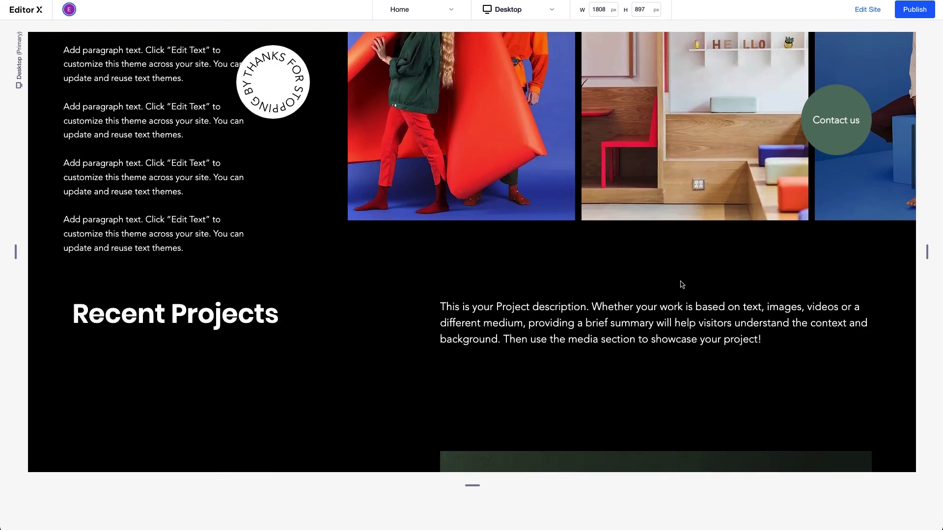
{"action": "scroll", "coordinate": [681, 284], "scroll_direction": "down", "scroll_amount": 5}
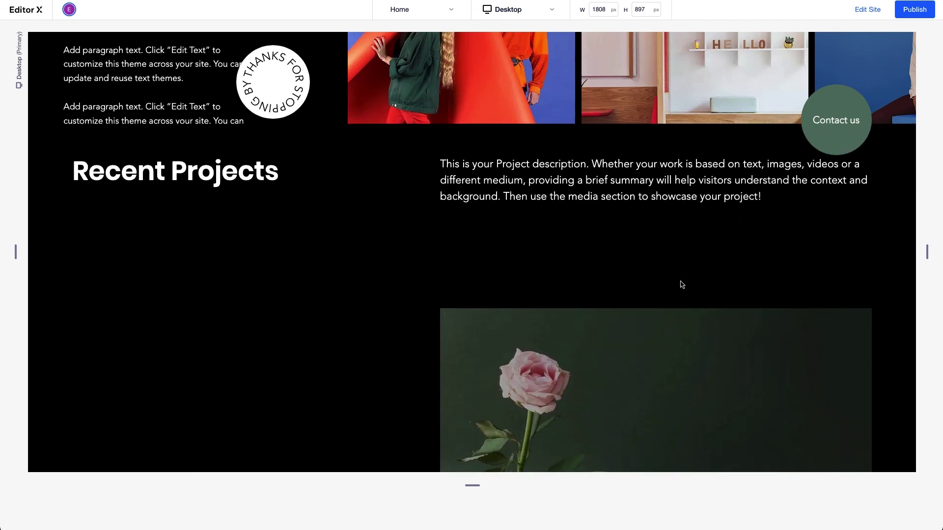
{"action": "scroll", "coordinate": [682, 284], "scroll_direction": "down", "scroll_amount": 5}
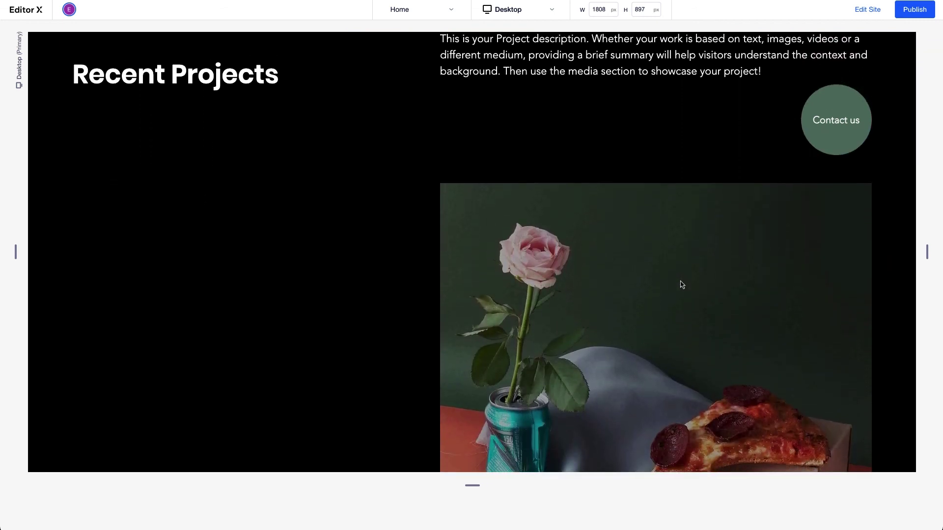
{"action": "scroll", "coordinate": [681, 284], "scroll_direction": "down", "scroll_amount": 5}
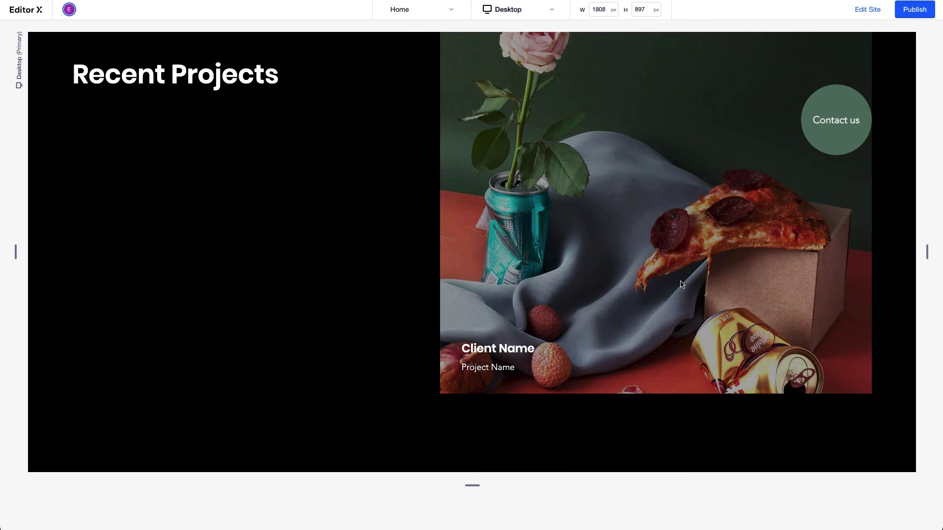
{"action": "scroll", "coordinate": [681, 284], "scroll_direction": "down", "scroll_amount": 10}
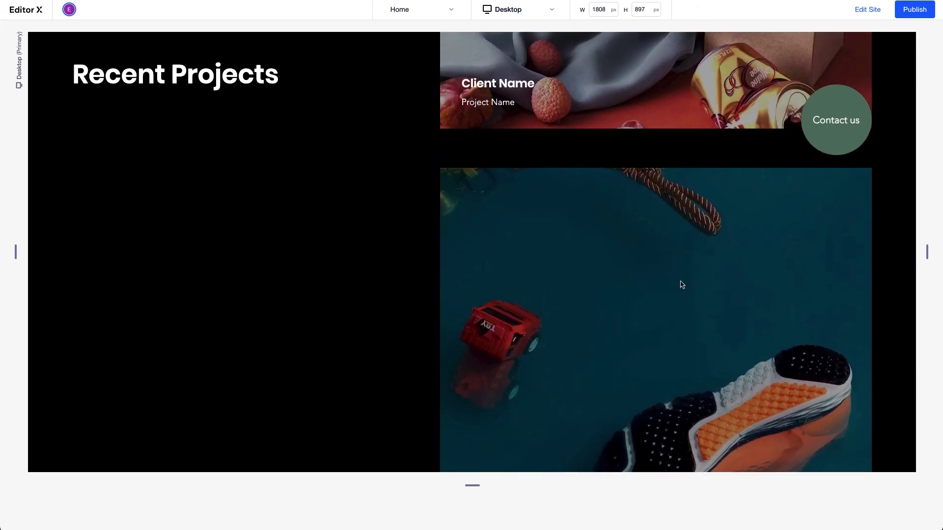
{"action": "scroll", "coordinate": [681, 284], "scroll_direction": "down", "scroll_amount": 10}
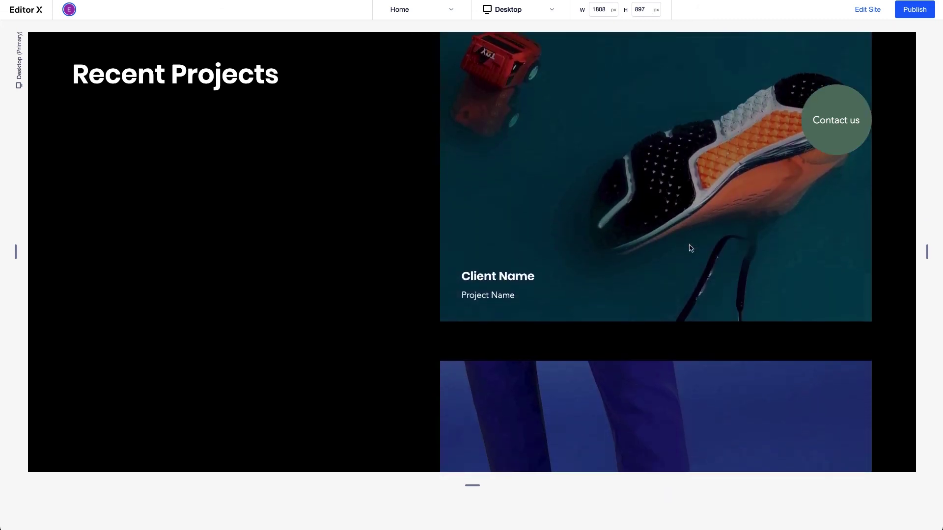